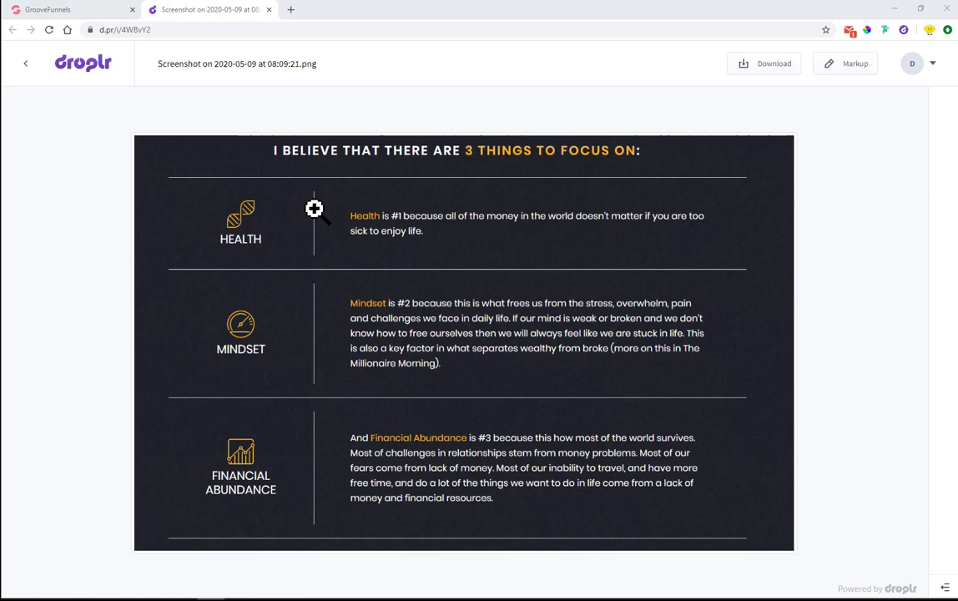
Leave the Droplr reference screenshot and go to the empty GroovePages Home page builder
{"action": "left_click", "coordinate": [98, 12]}
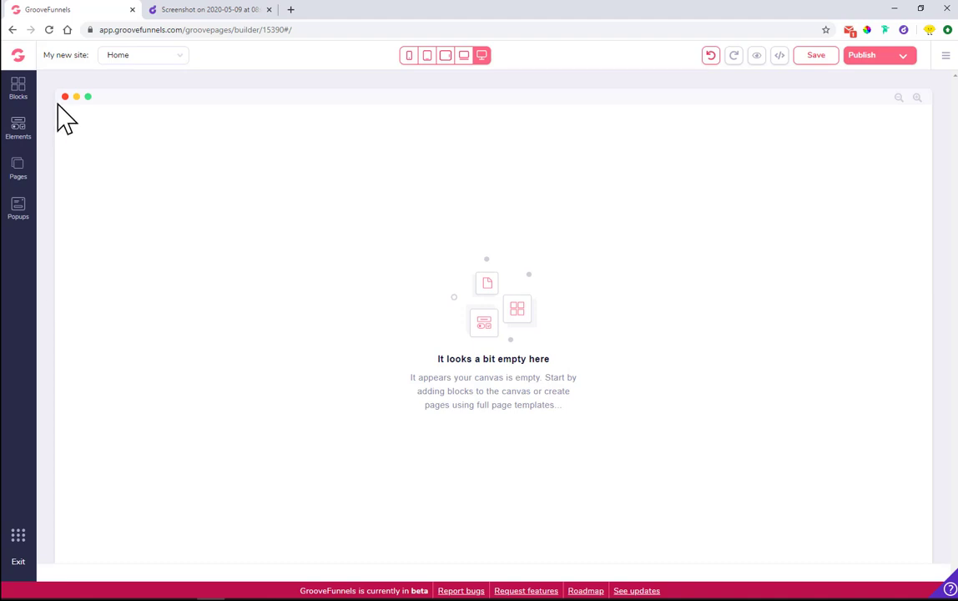
Add the last wireframe Pricing block, with Basic, Advanced, Pro and Premium rows, to the page
{"action": "left_click", "coordinate": [194, 10]}
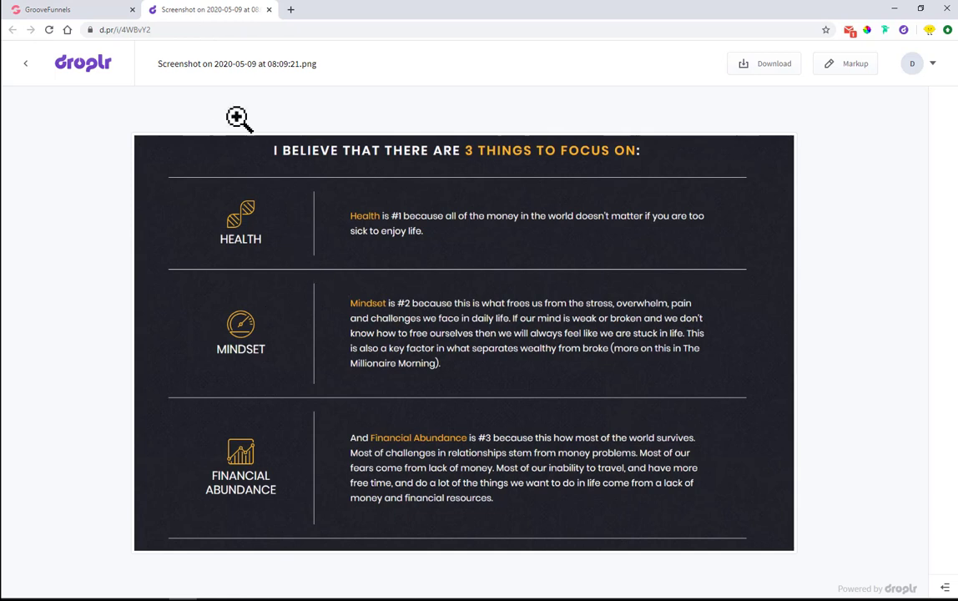
{"action": "left_click", "coordinate": [59, 10]}
{"action": "left_click", "coordinate": [18, 89]}
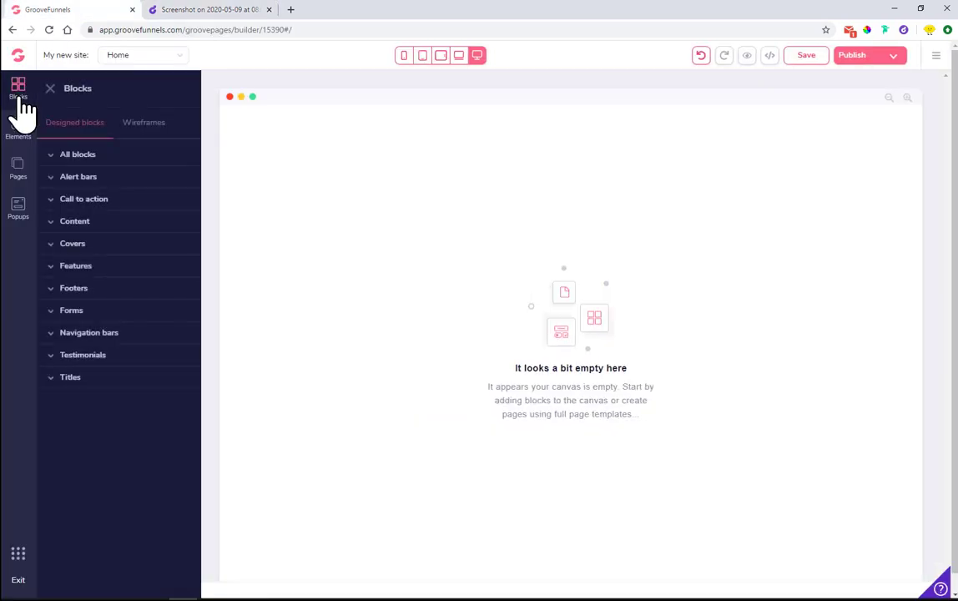
{"action": "left_click", "coordinate": [138, 126]}
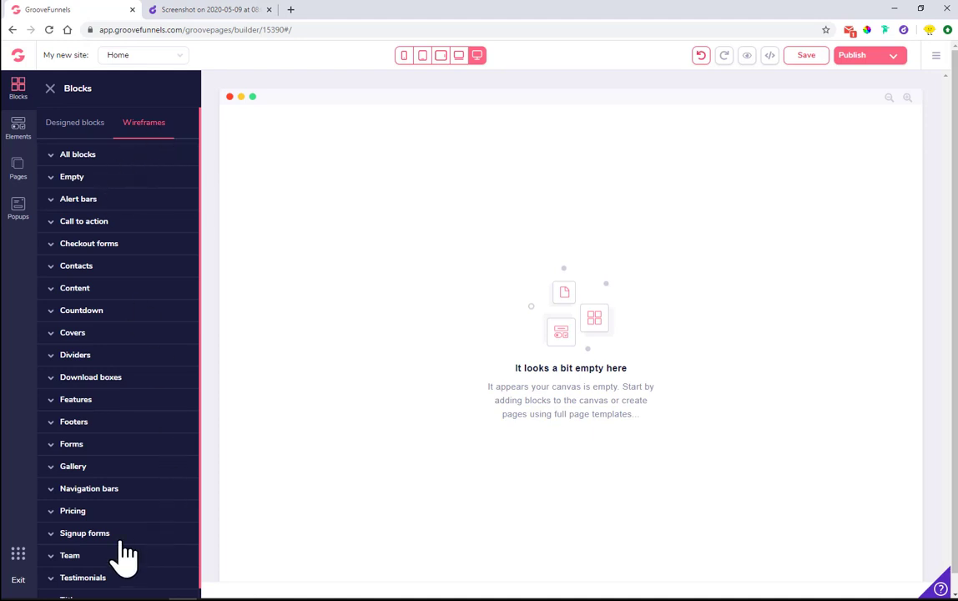
{"action": "left_click", "coordinate": [68, 512]}
{"action": "scroll", "coordinate": [133, 417], "scroll_direction": "down", "scroll_amount": 8}
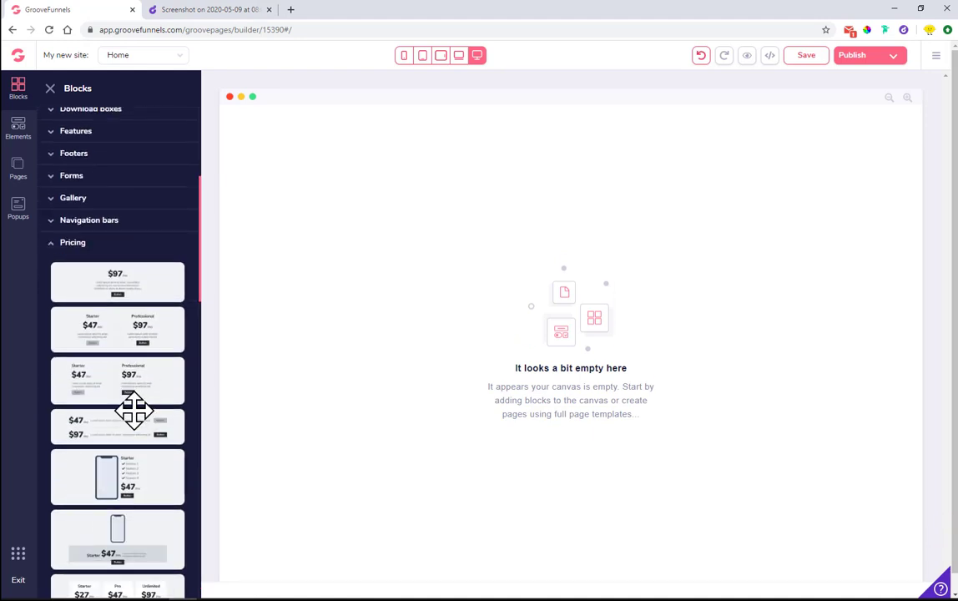
{"action": "scroll", "coordinate": [131, 350], "scroll_direction": "down", "scroll_amount": 10}
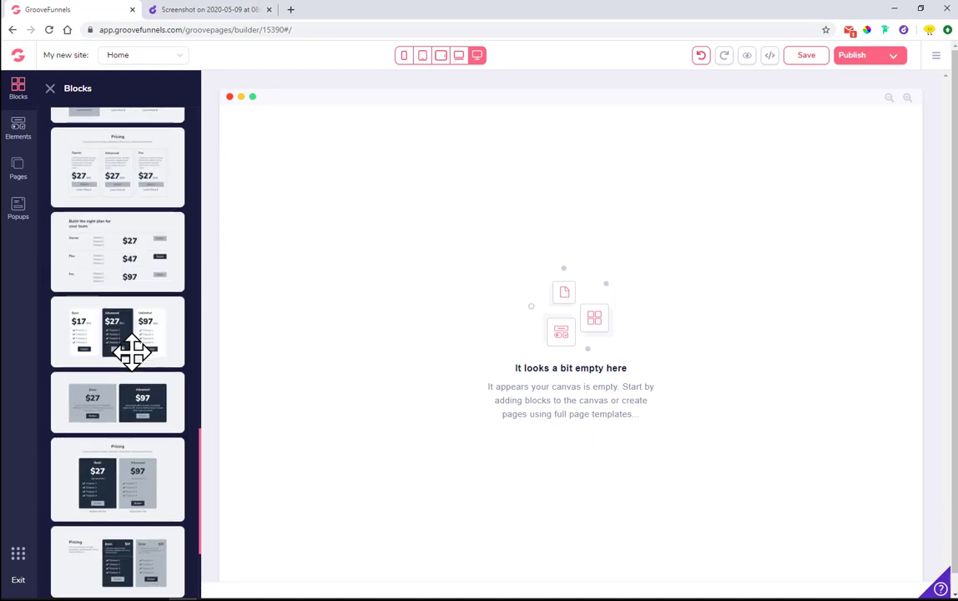
{"action": "left_click_drag", "start_coordinate": [93, 474], "coordinate": [359, 227]}
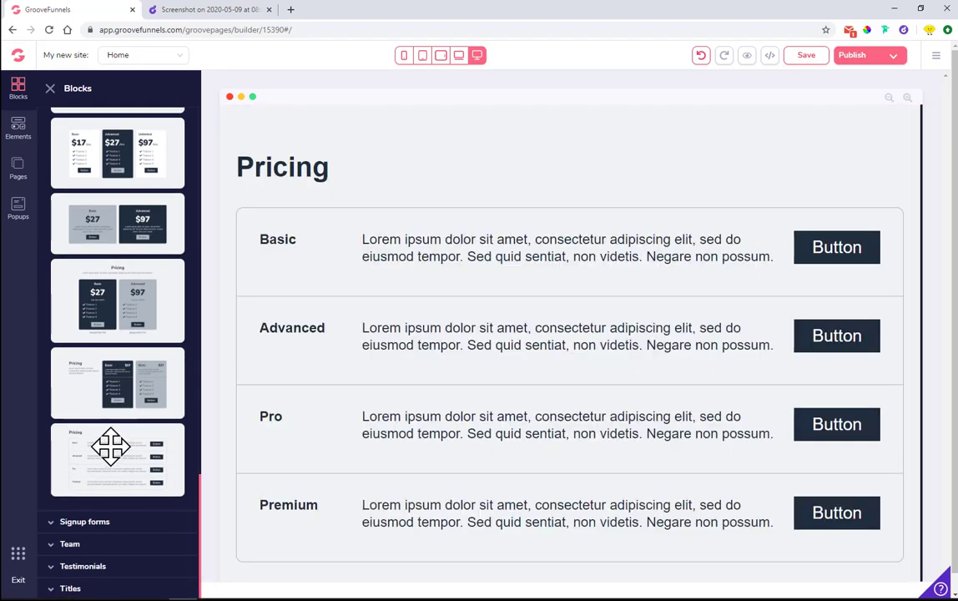
{"action": "left_click", "coordinate": [49, 89]}
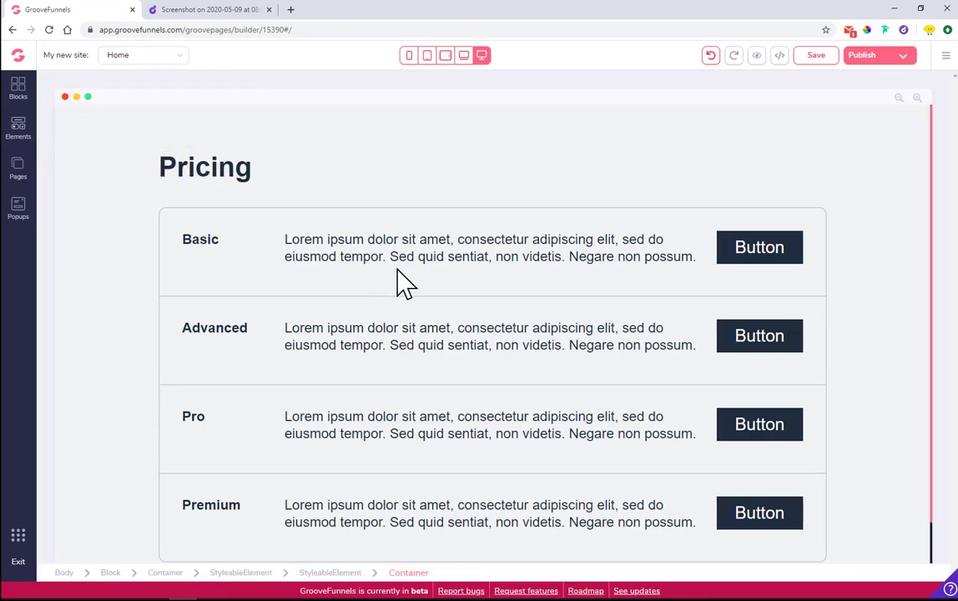
Set the Pricing heading's container layout to Vertical with center primary and secondary alignment
{"action": "scroll", "coordinate": [398, 457], "scroll_direction": "down", "scroll_amount": 1}
{"action": "scroll", "coordinate": [301, 216], "scroll_direction": "up", "scroll_amount": 1}
{"action": "left_click", "coordinate": [206, 9]}
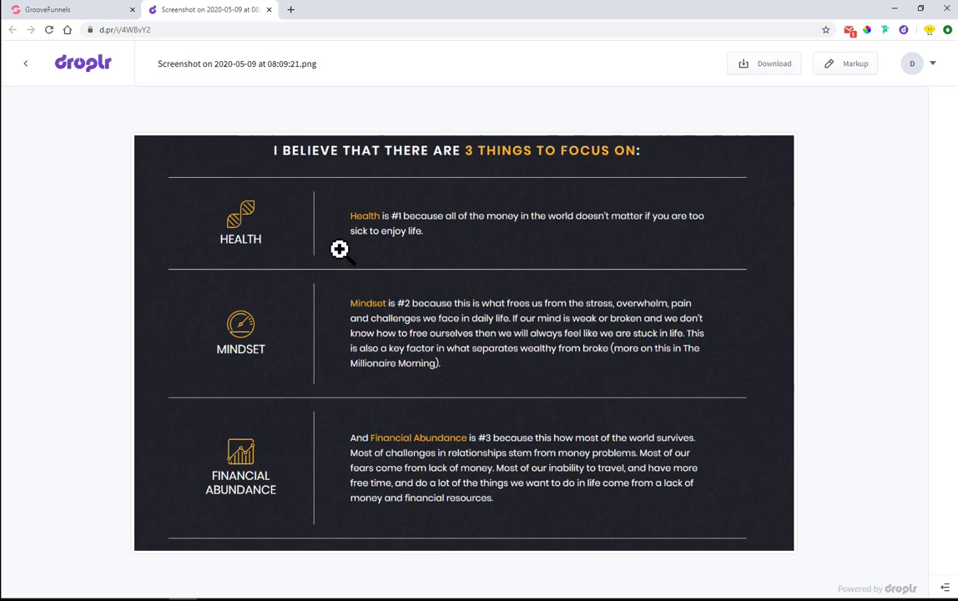
{"action": "left_click", "coordinate": [58, 9]}
{"action": "left_click", "coordinate": [158, 177]}
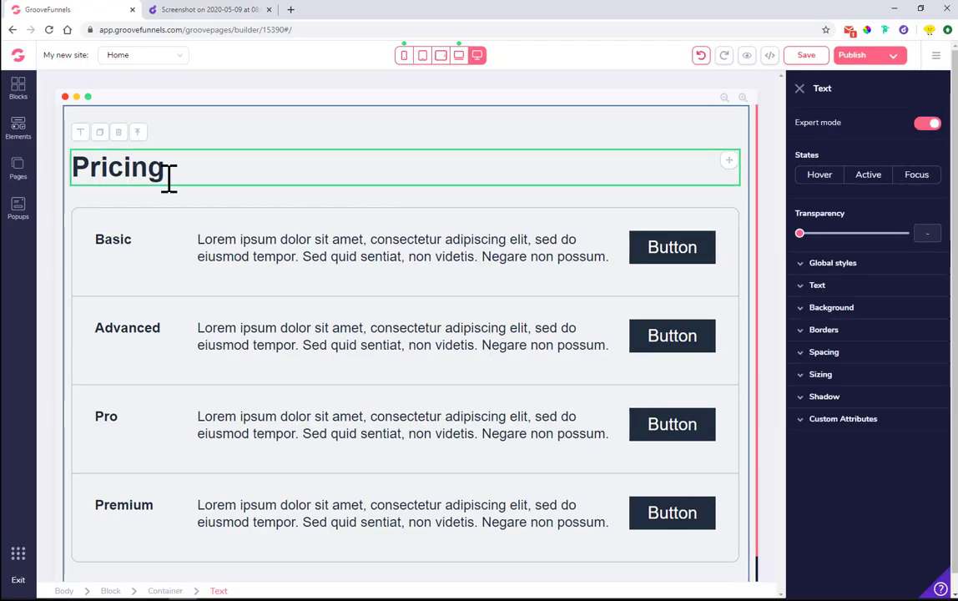
{"action": "left_click", "coordinate": [137, 132]}
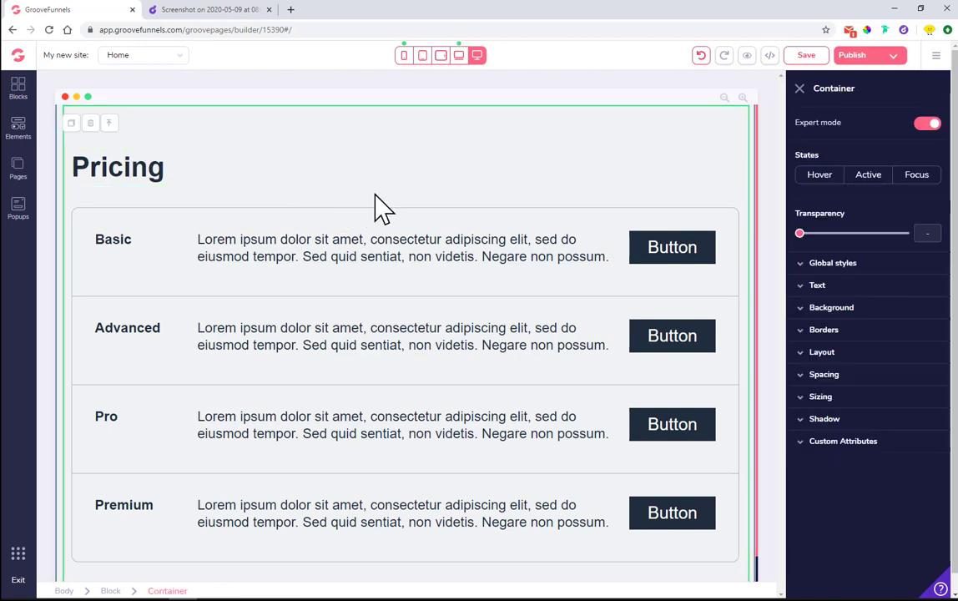
{"action": "left_click", "coordinate": [841, 354]}
{"action": "left_click", "coordinate": [907, 390]}
{"action": "left_click", "coordinate": [838, 427]}
{"action": "left_click", "coordinate": [849, 465]}
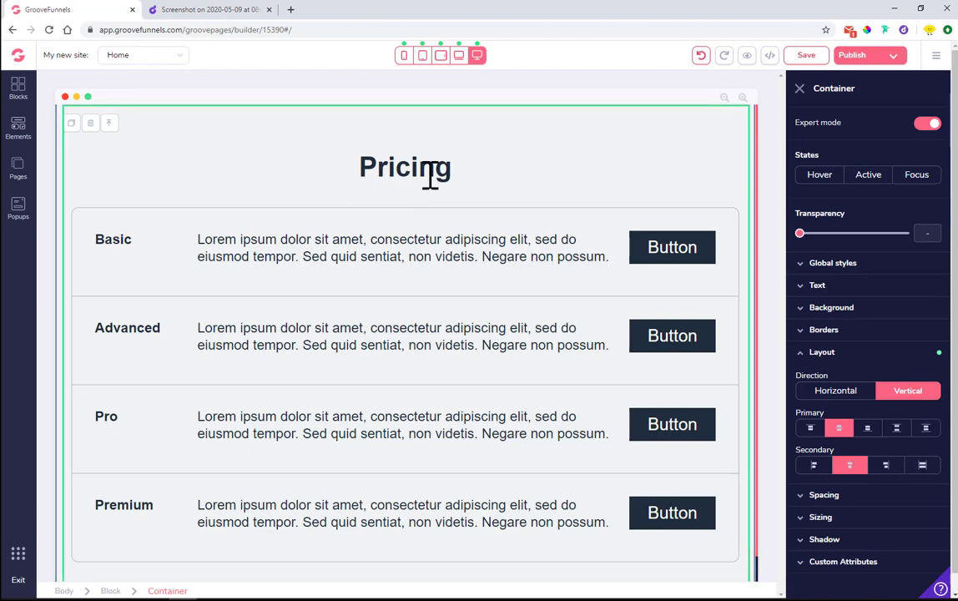
{"action": "left_click", "coordinate": [205, 12]}
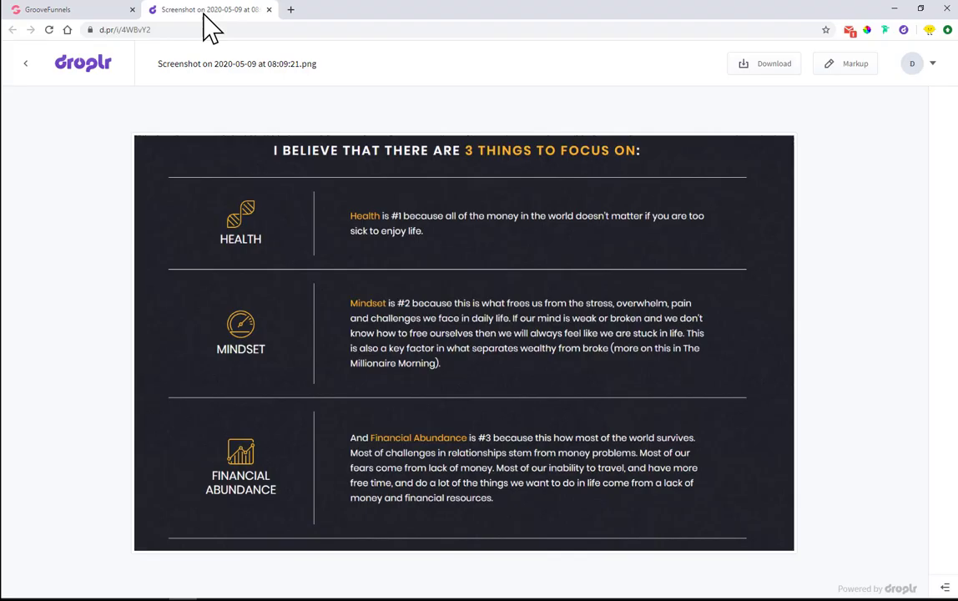
{"action": "left_click", "coordinate": [67, 10]}
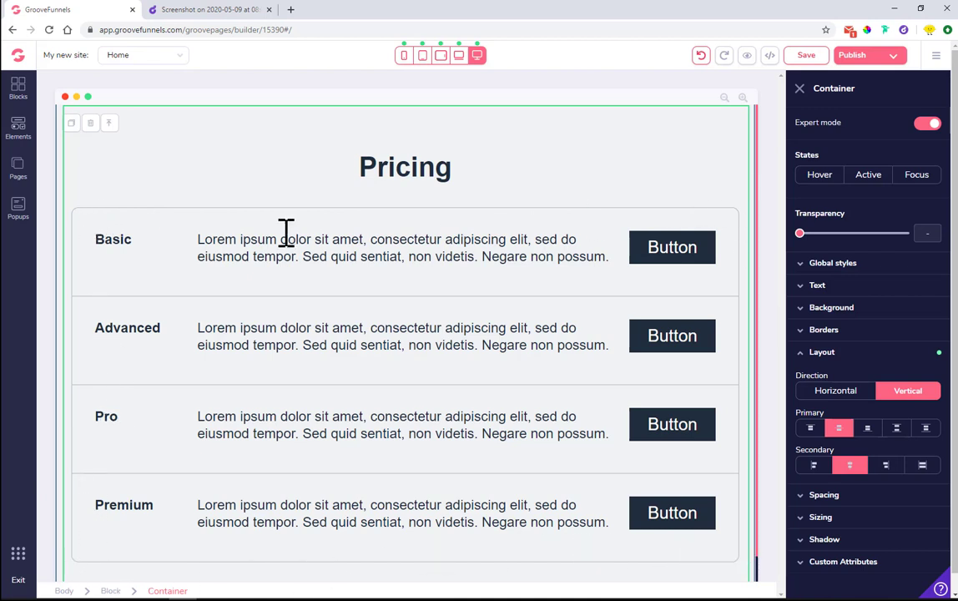
Set the pricing table wrapper's corner radius to 0
{"action": "key", "text": "Escape"}
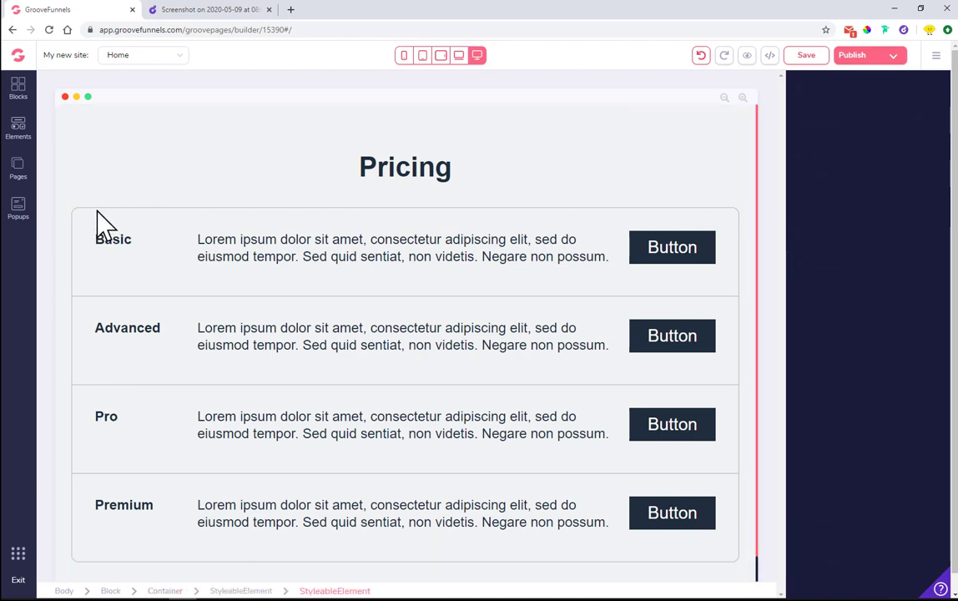
{"action": "left_click", "coordinate": [194, 215]}
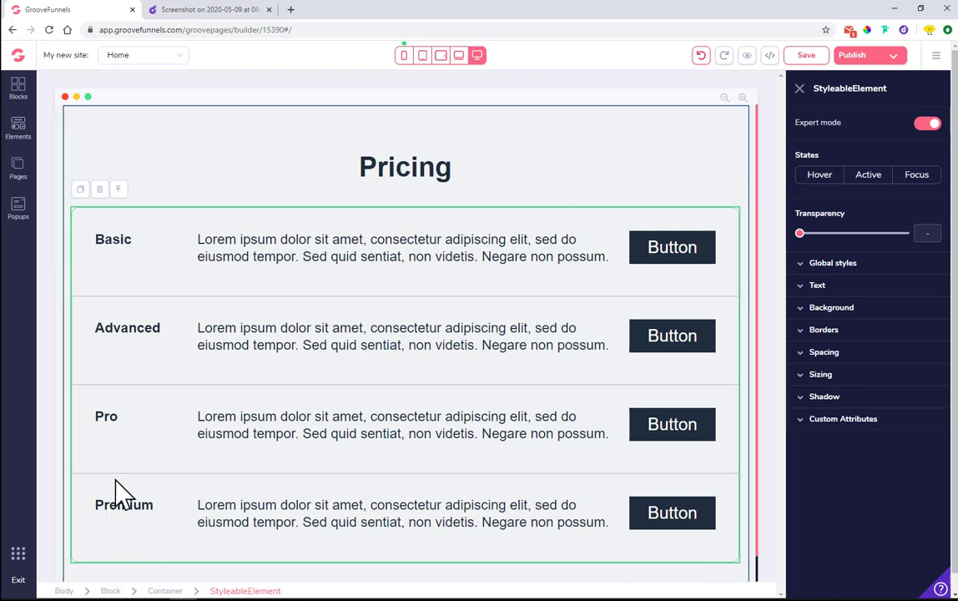
{"action": "left_click", "coordinate": [853, 335]}
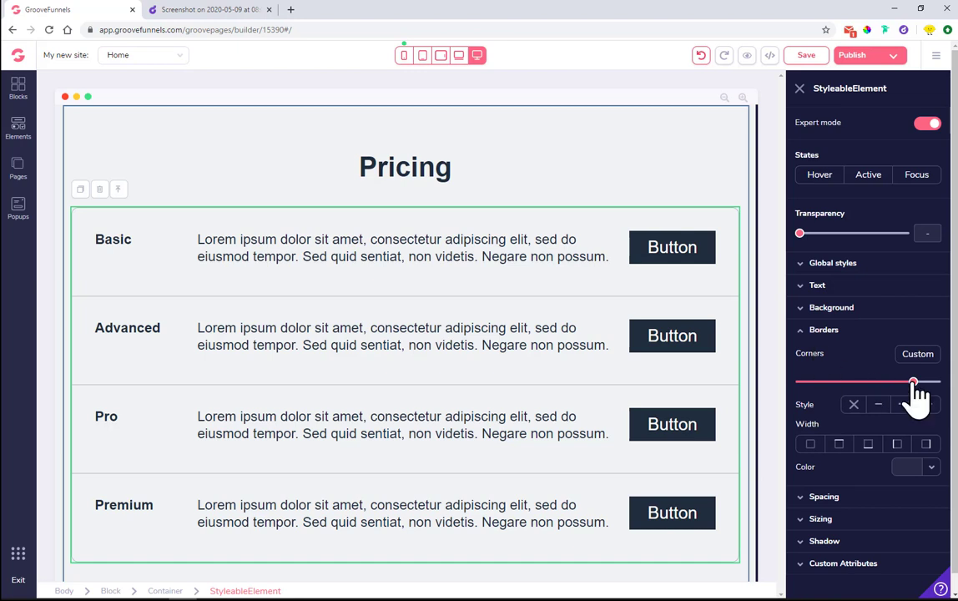
{"action": "left_click_drag", "start_coordinate": [913, 382], "coordinate": [773, 386]}
Set the border style of the wrapper holding all four rows to none
{"action": "left_click", "coordinate": [241, 203]}
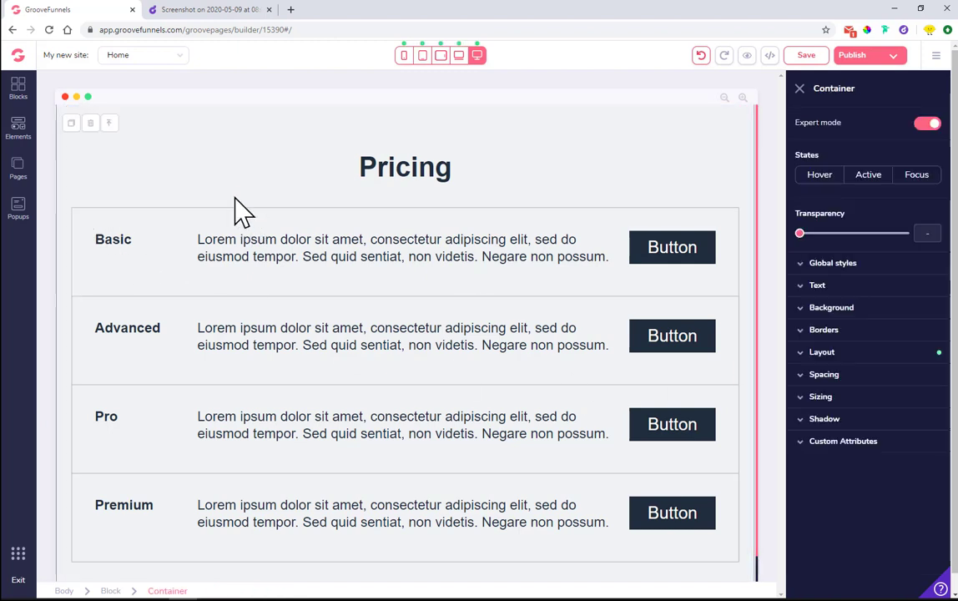
{"action": "left_click", "coordinate": [72, 210]}
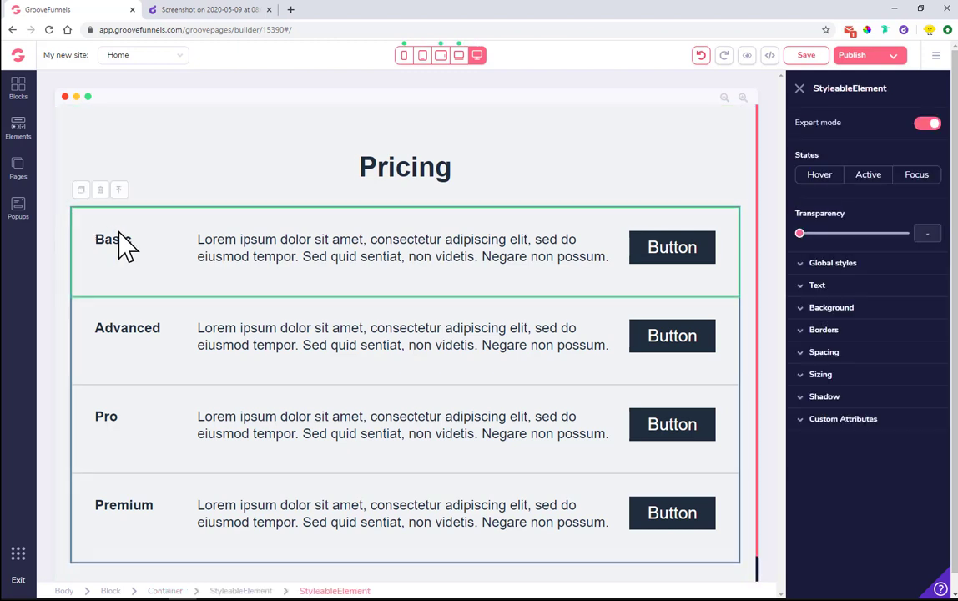
{"action": "left_click", "coordinate": [120, 190]}
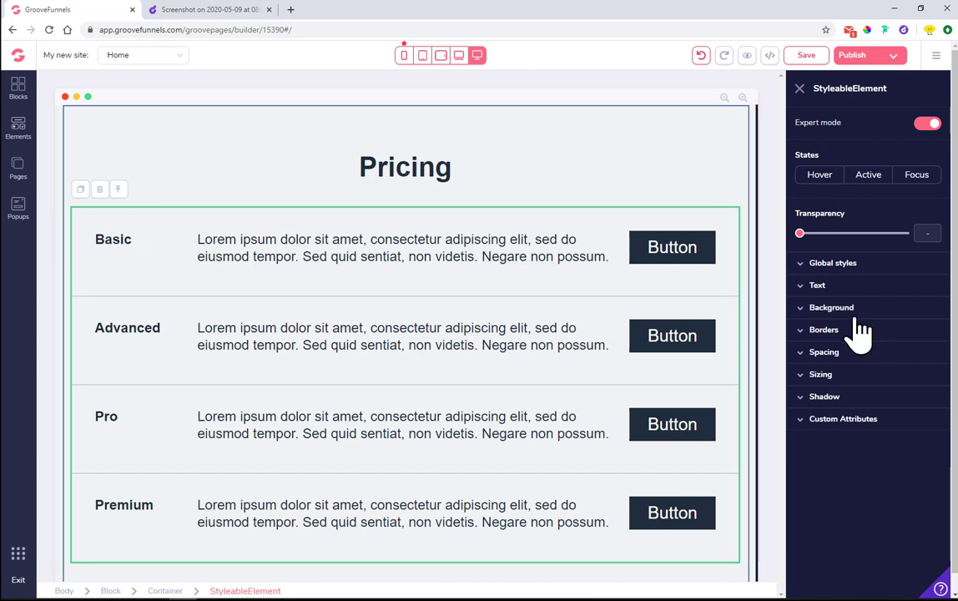
{"action": "left_click", "coordinate": [835, 332]}
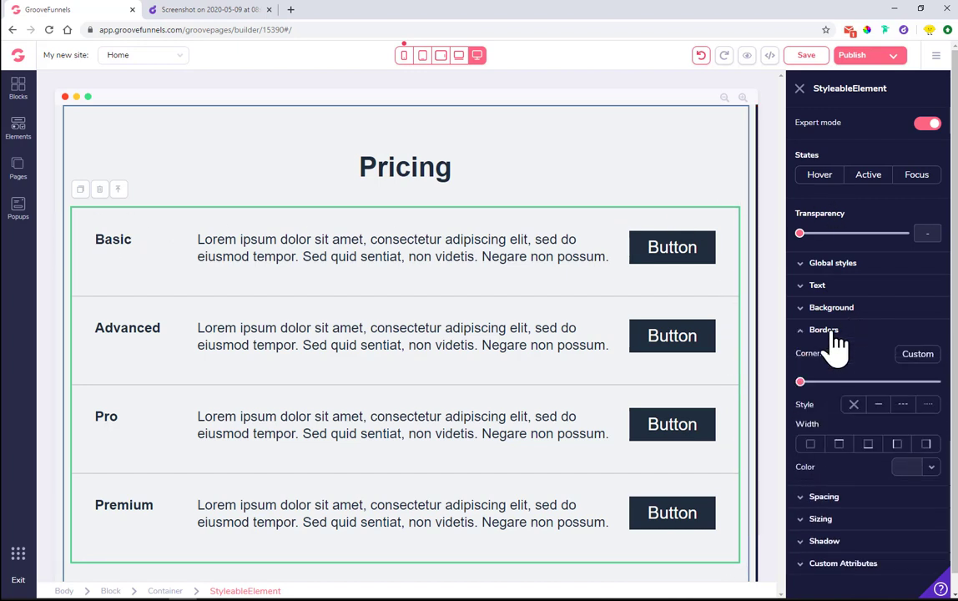
{"action": "left_click", "coordinate": [854, 407]}
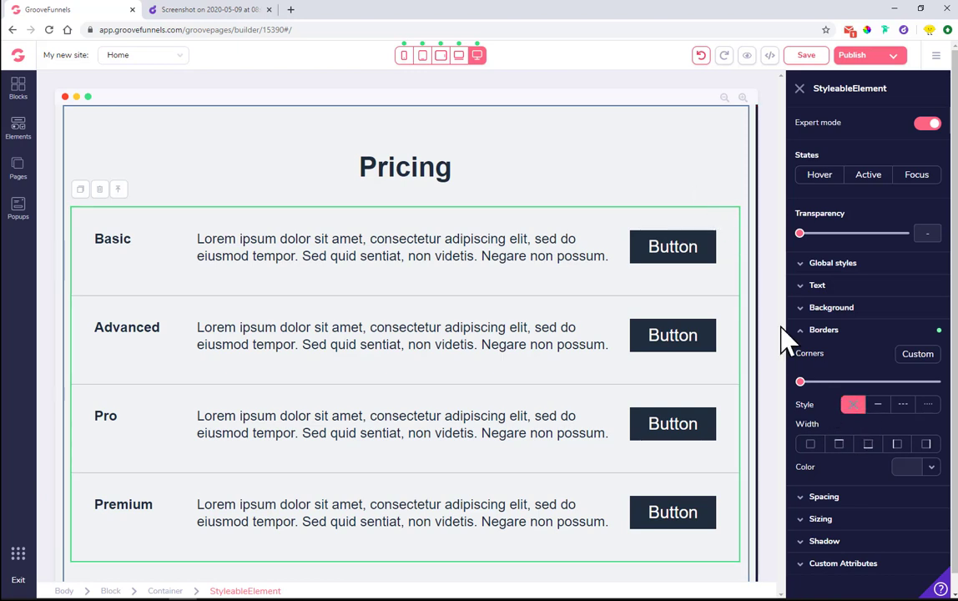
{"action": "left_click", "coordinate": [635, 178]}
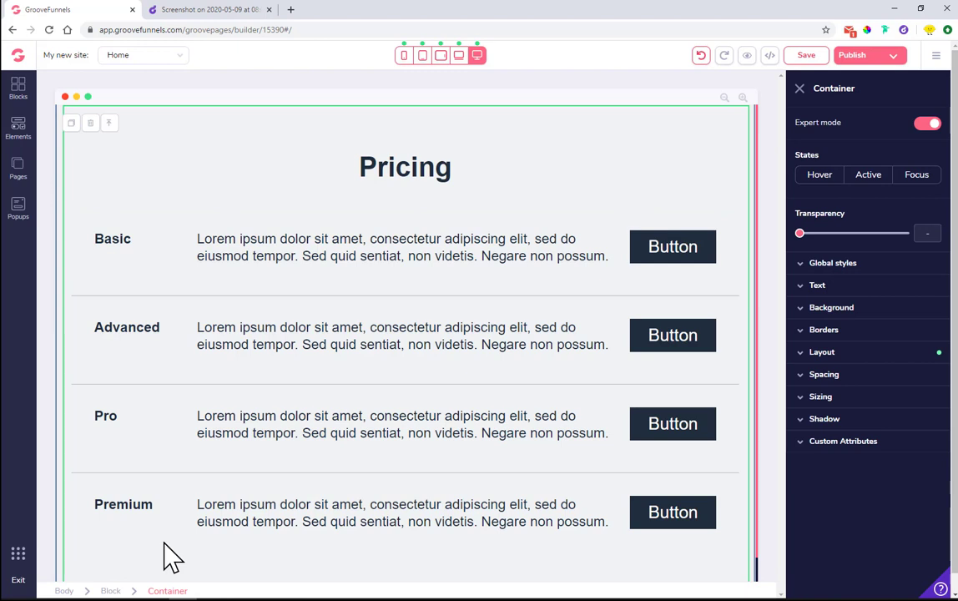
Set the Basic row's bottom border width to 0
{"action": "left_click", "coordinate": [868, 331]}
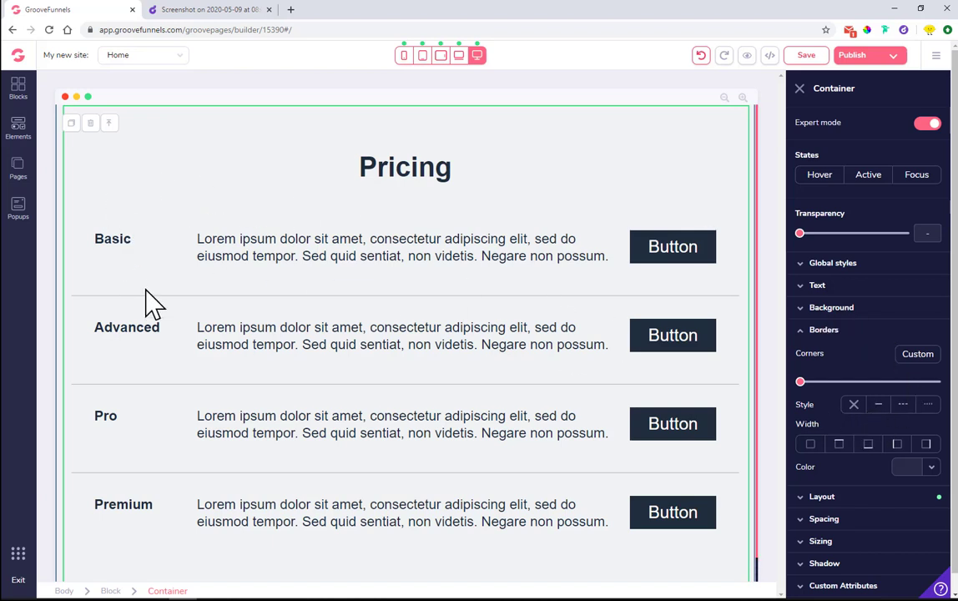
{"action": "left_click", "coordinate": [157, 262]}
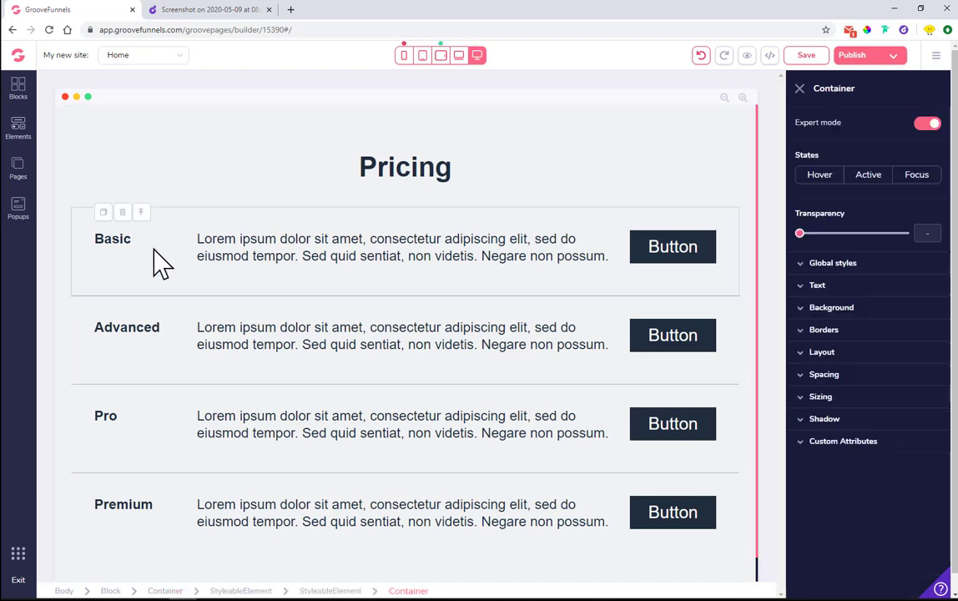
{"action": "left_click", "coordinate": [150, 300]}
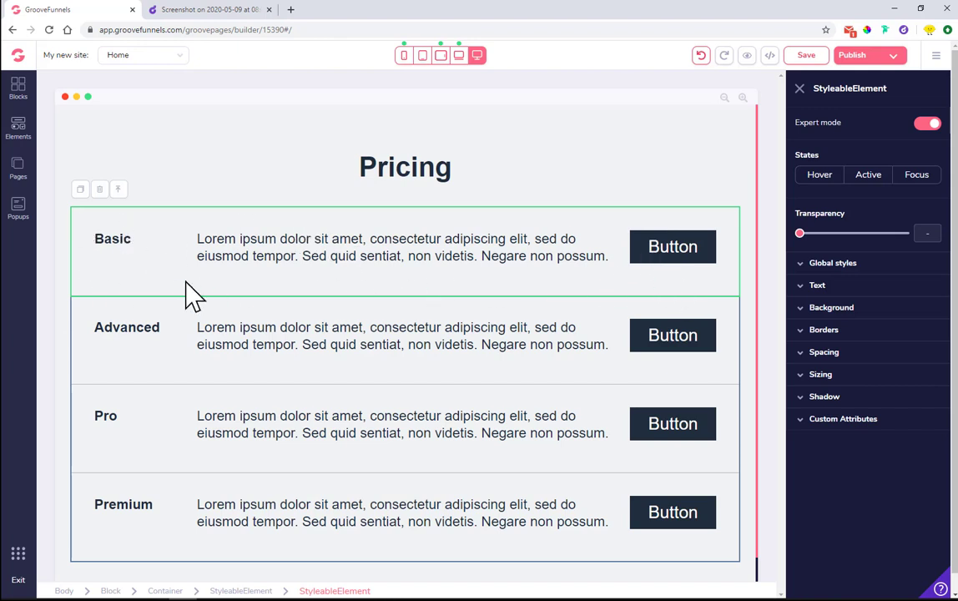
{"action": "left_click", "coordinate": [825, 335]}
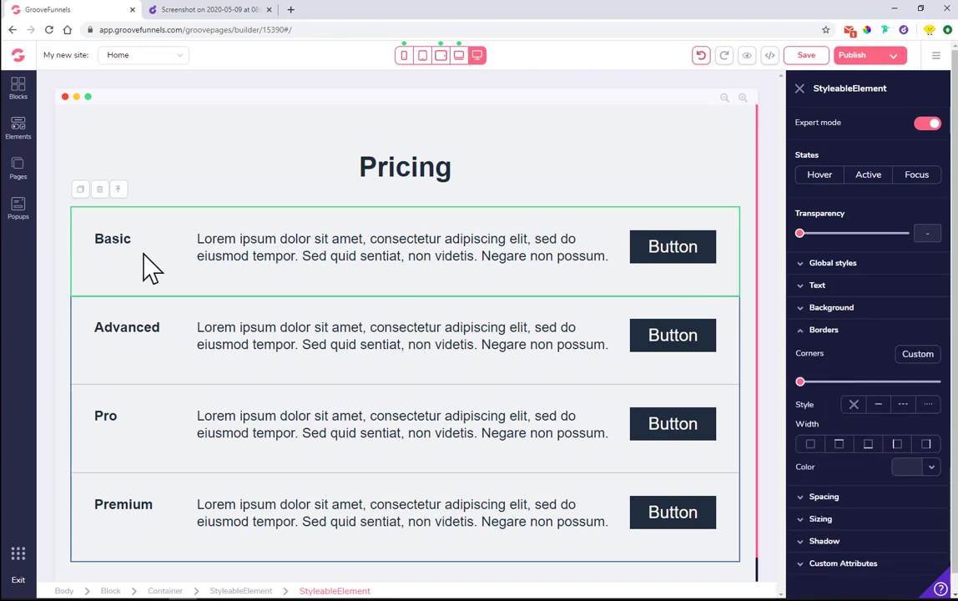
{"action": "left_click", "coordinate": [868, 444]}
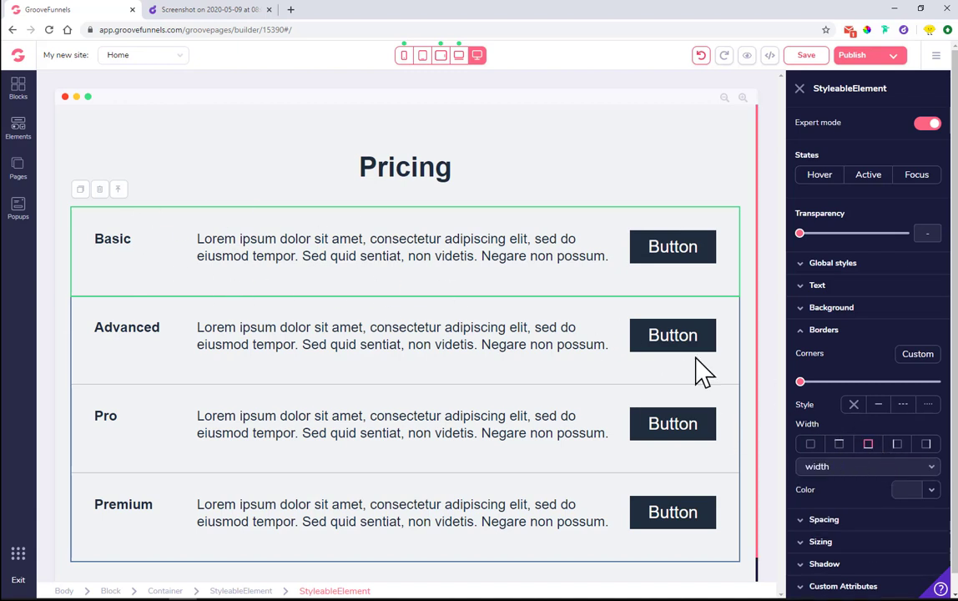
{"action": "left_click", "coordinate": [851, 468]}
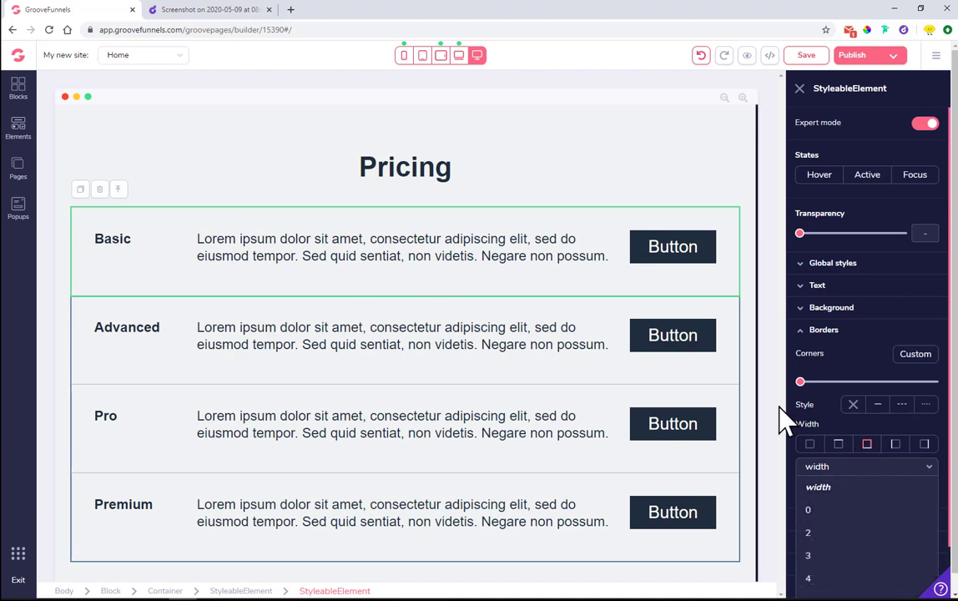
{"action": "left_click", "coordinate": [179, 226]}
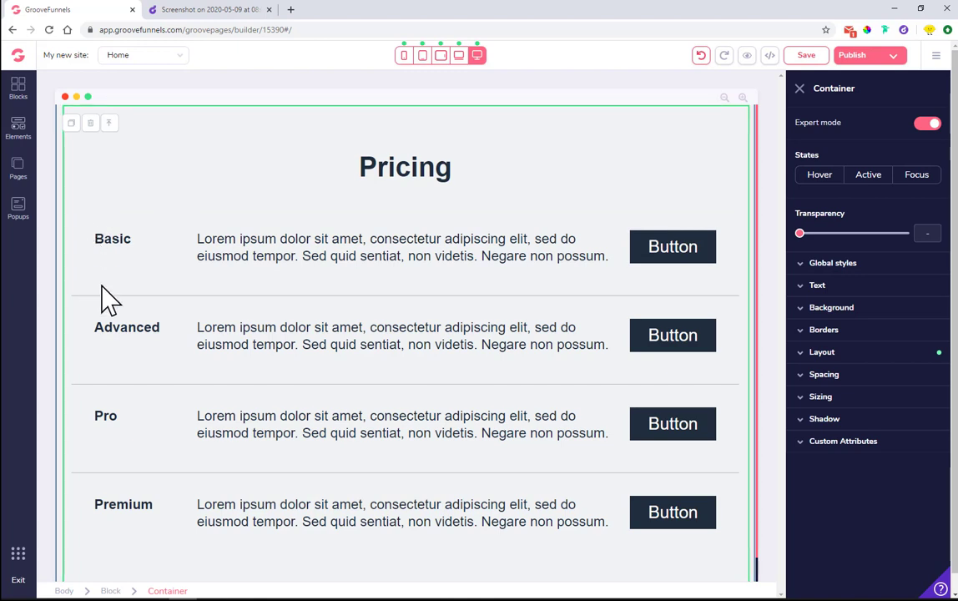
{"action": "left_click", "coordinate": [138, 254]}
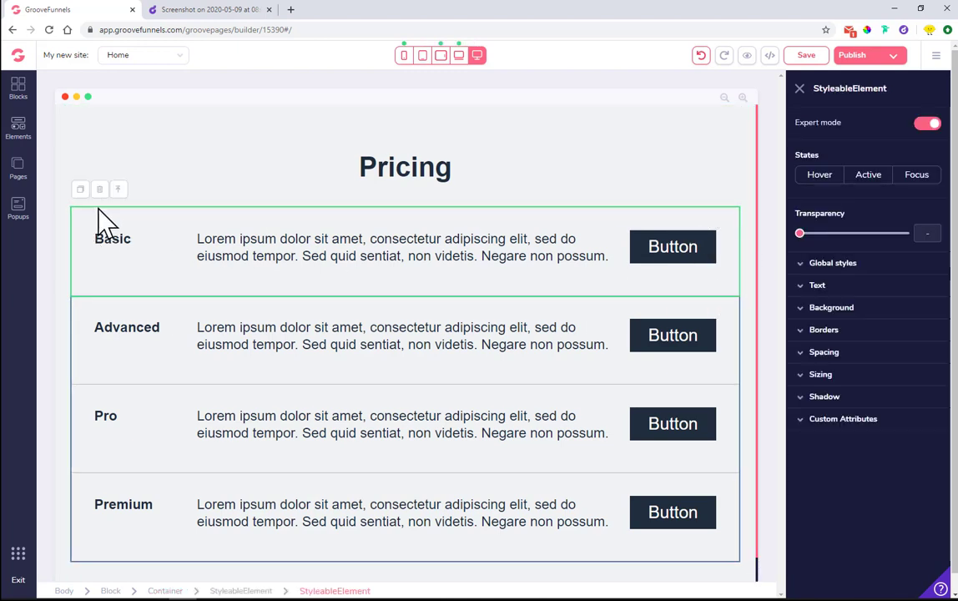
{"action": "left_click", "coordinate": [870, 332]}
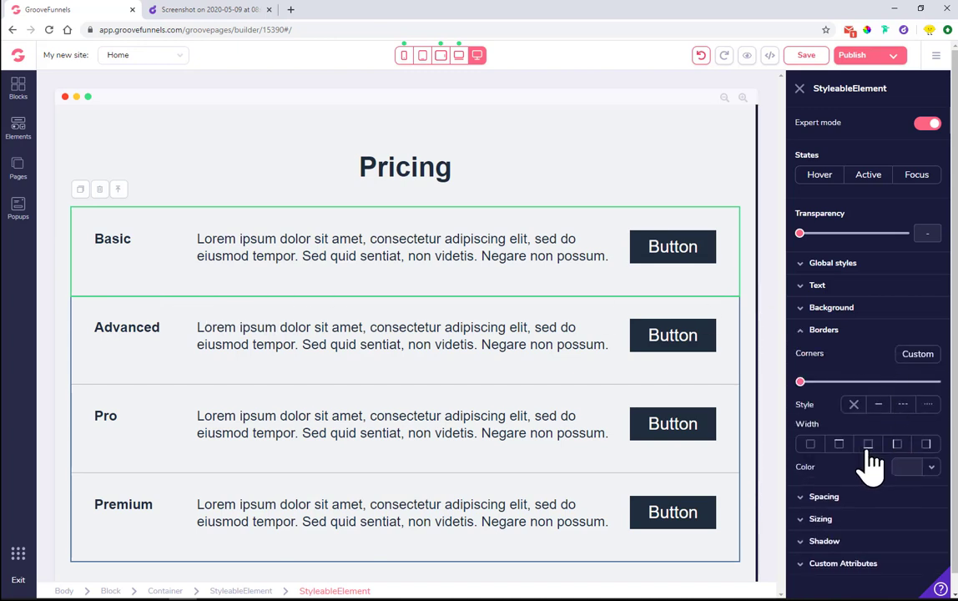
{"action": "left_click", "coordinate": [867, 449]}
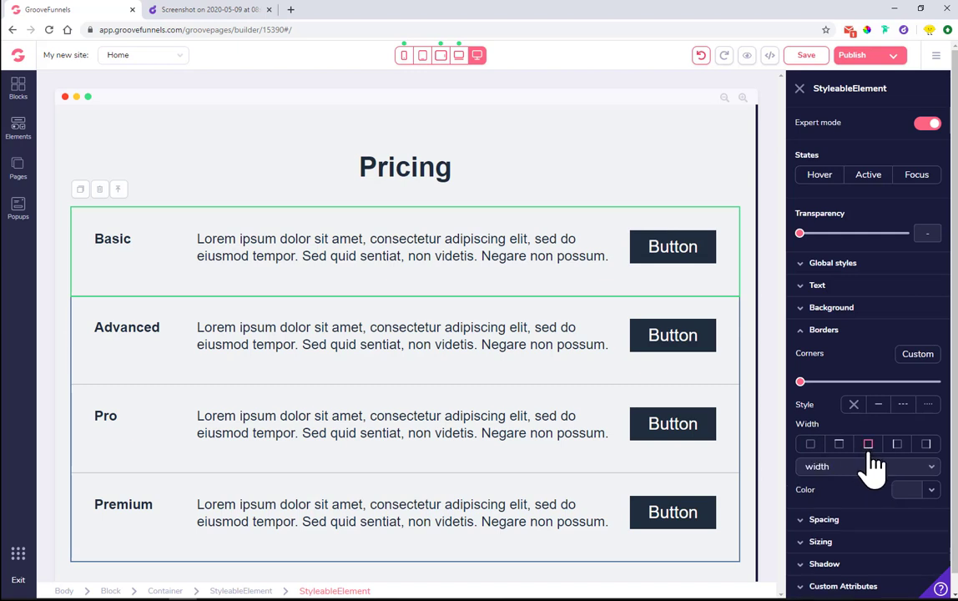
{"action": "left_click", "coordinate": [847, 468]}
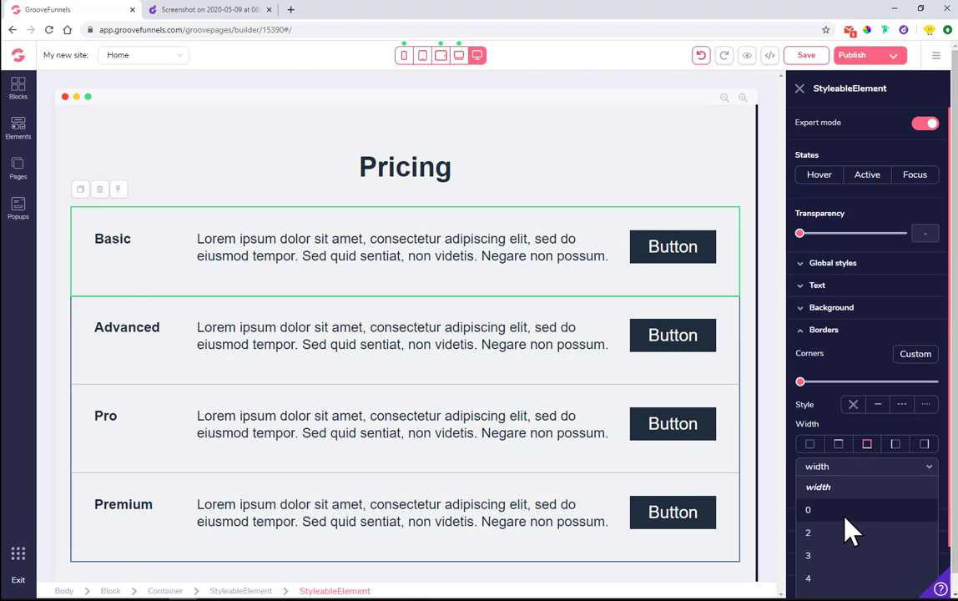
{"action": "left_click", "coordinate": [843, 514]}
{"action": "left_click", "coordinate": [178, 331]}
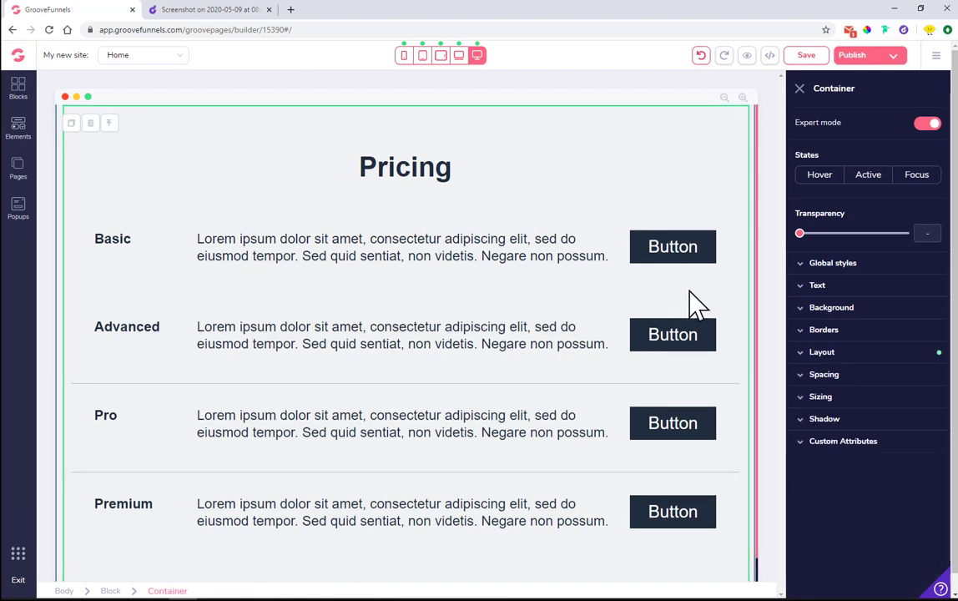
Set the Advanced and Pro rows' bottom border widths to 0
{"action": "left_click", "coordinate": [177, 383]}
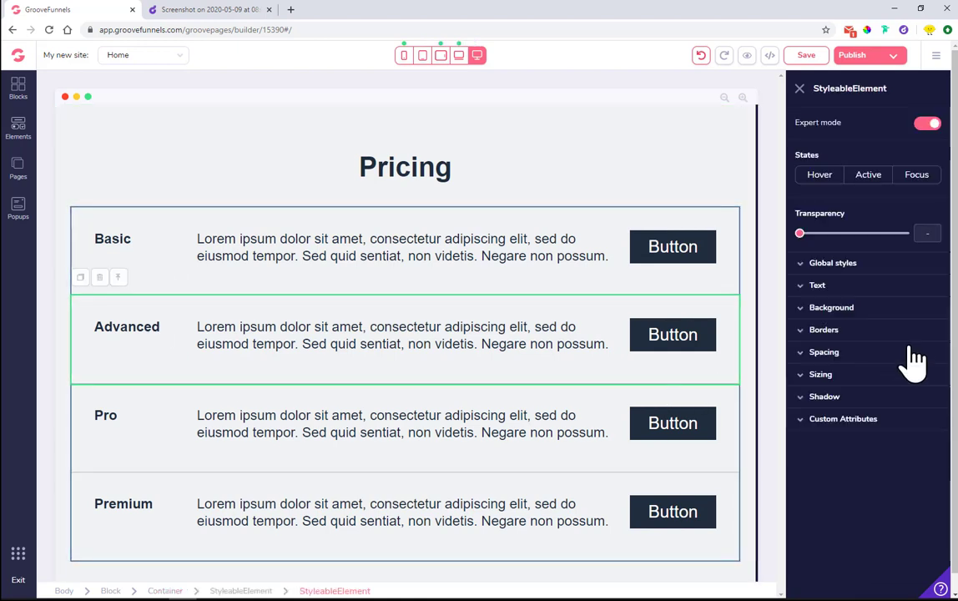
{"action": "left_click", "coordinate": [870, 332]}
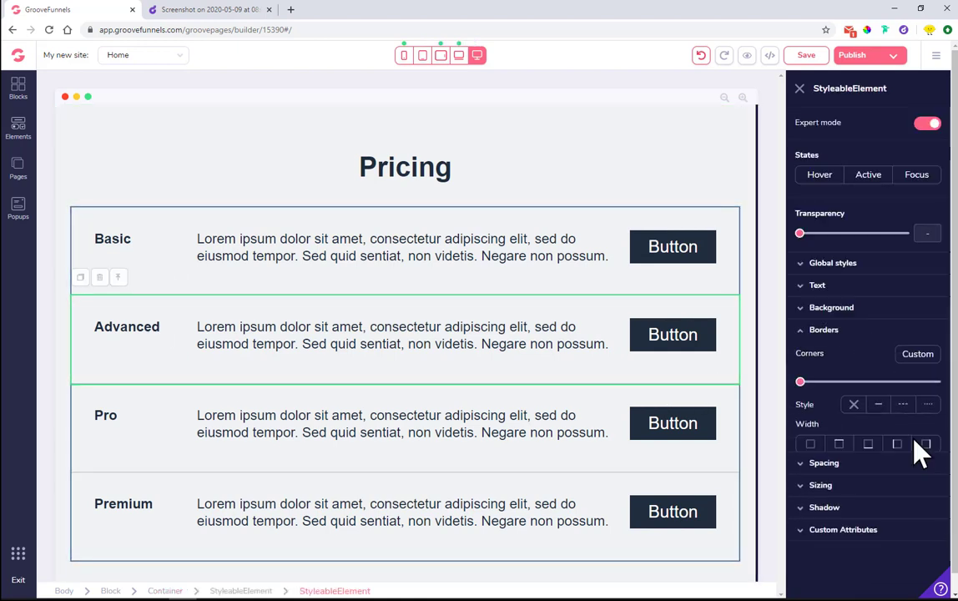
{"action": "left_click", "coordinate": [867, 443]}
{"action": "left_click", "coordinate": [854, 467]}
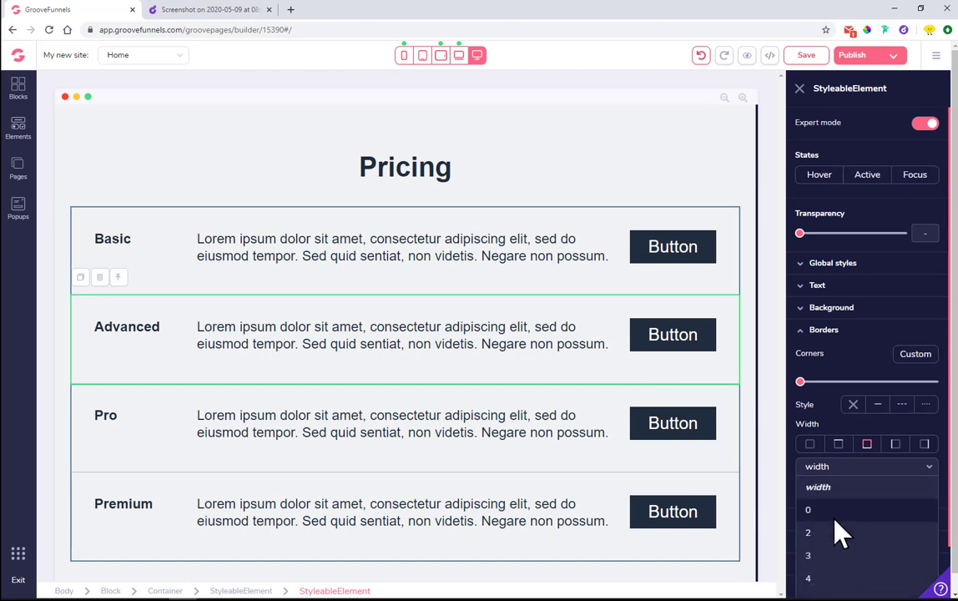
{"action": "left_click", "coordinate": [835, 518]}
{"action": "left_click", "coordinate": [500, 467]}
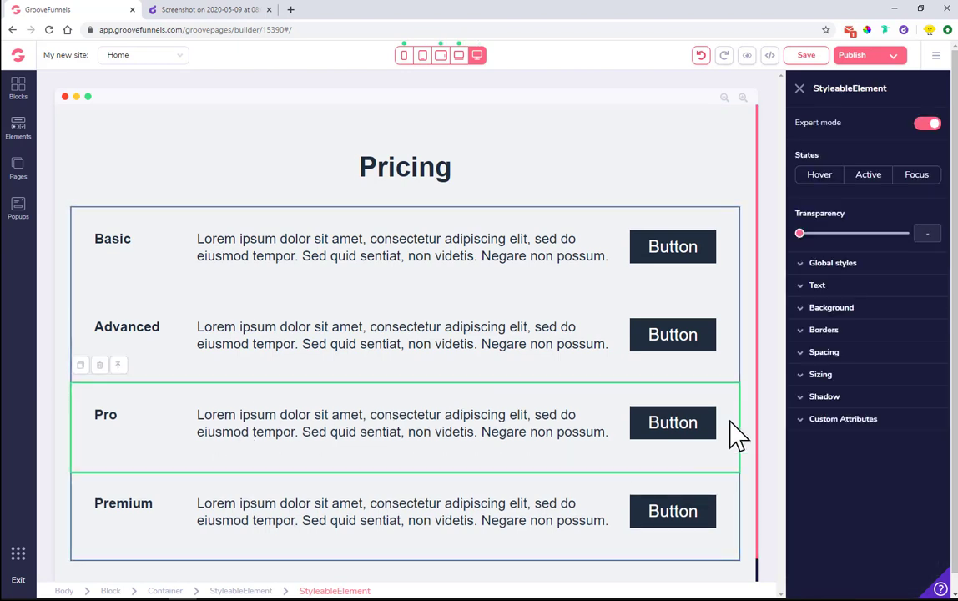
{"action": "left_click", "coordinate": [868, 330]}
{"action": "left_click", "coordinate": [867, 444]}
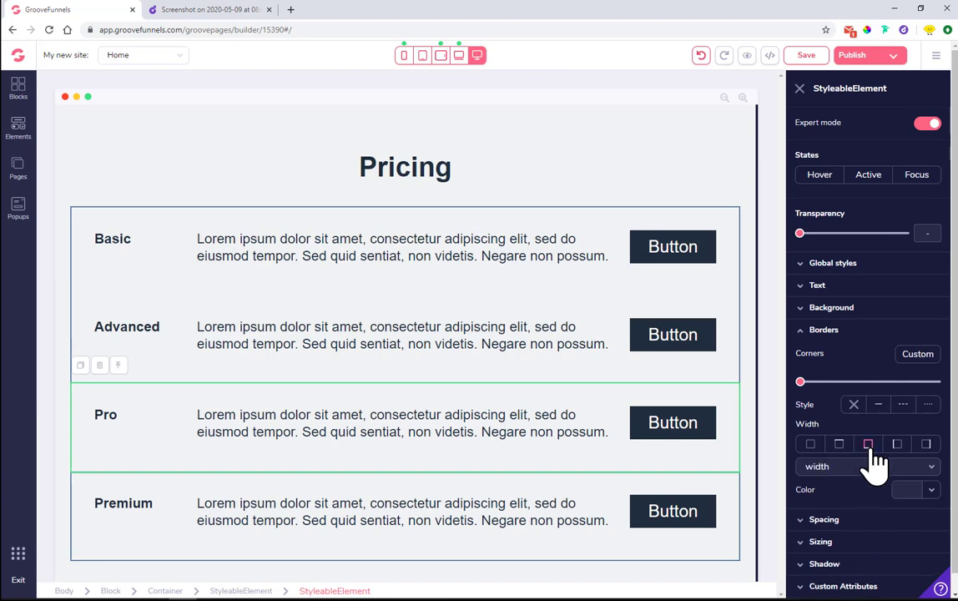
{"action": "left_click", "coordinate": [868, 469]}
{"action": "left_click", "coordinate": [834, 510]}
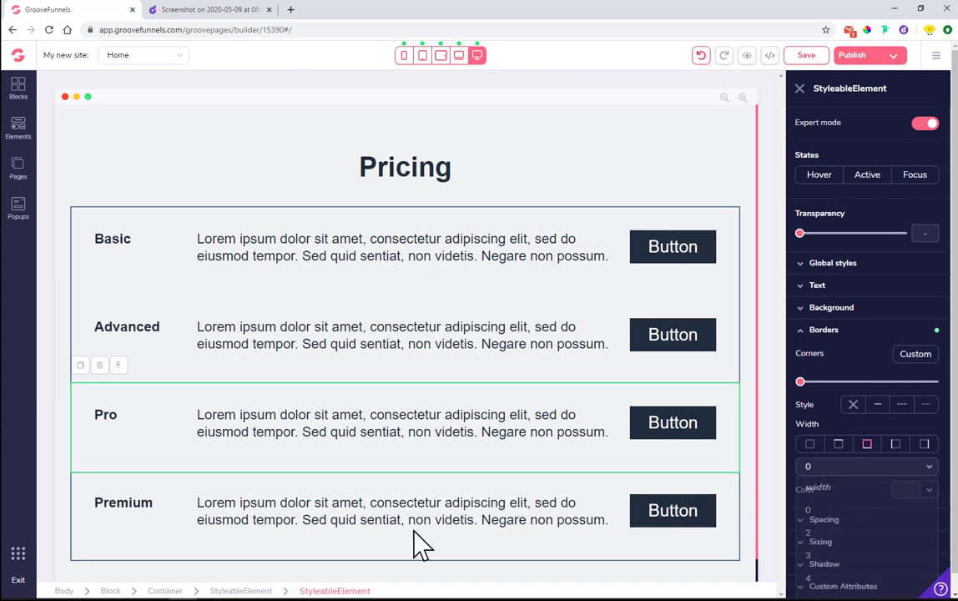
Set the Premium row's bottom border width to 0
{"action": "left_click", "coordinate": [349, 544]}
{"action": "left_click", "coordinate": [813, 332]}
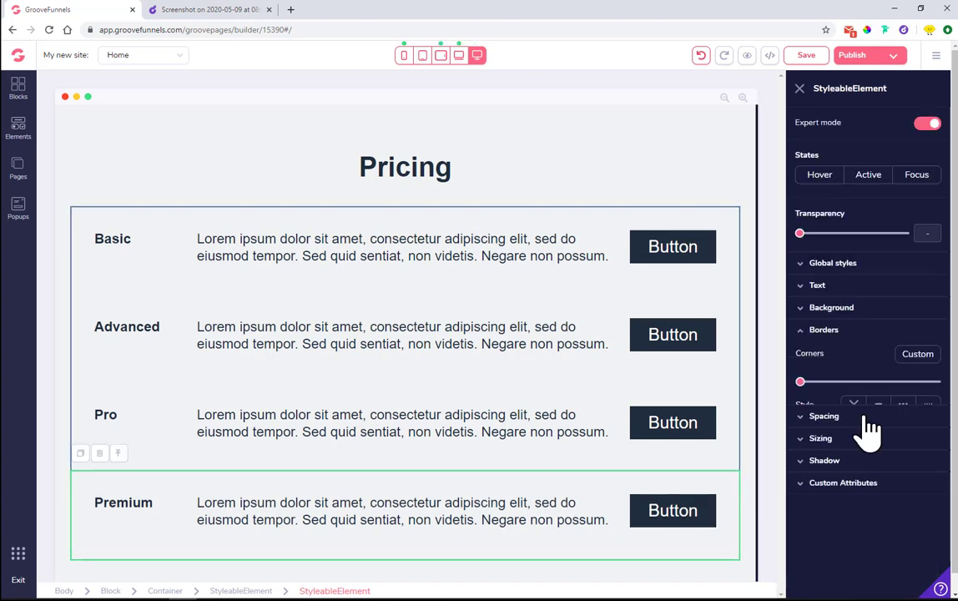
{"action": "left_click", "coordinate": [868, 443]}
{"action": "left_click", "coordinate": [867, 466]}
{"action": "left_click", "coordinate": [850, 514]}
{"action": "left_click", "coordinate": [231, 185]}
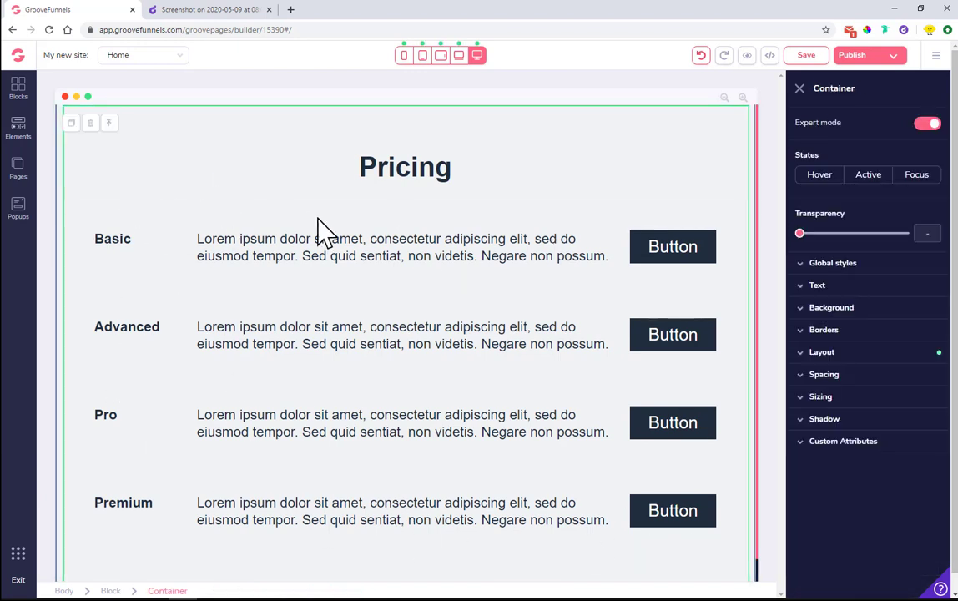
{"action": "left_click", "coordinate": [211, 10]}
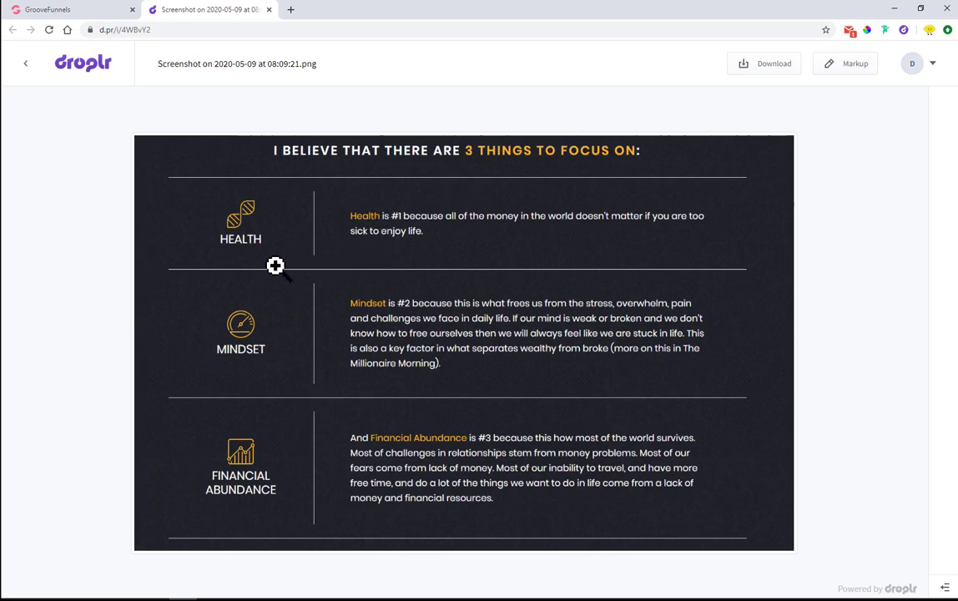
{"action": "left_click", "coordinate": [100, 12]}
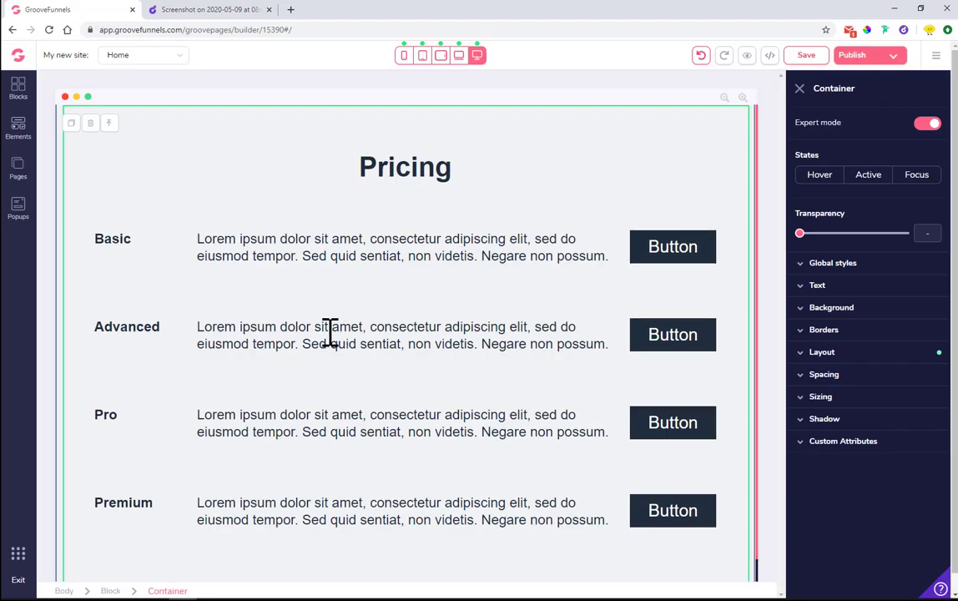
{"action": "left_click", "coordinate": [154, 215]}
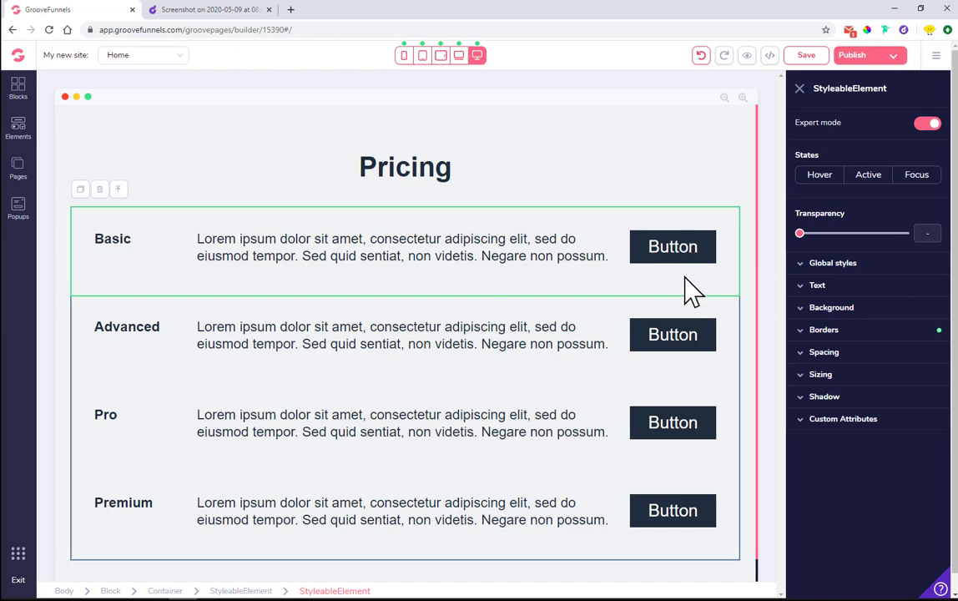
Give the Basic row top and bottom border widths of 2
{"action": "left_click", "coordinate": [851, 332]}
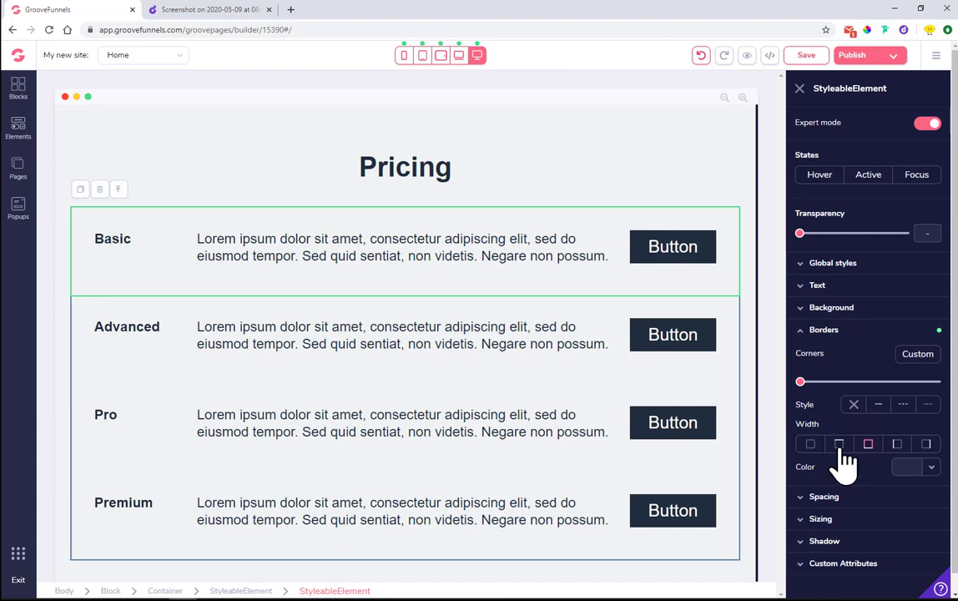
{"action": "left_click", "coordinate": [839, 444]}
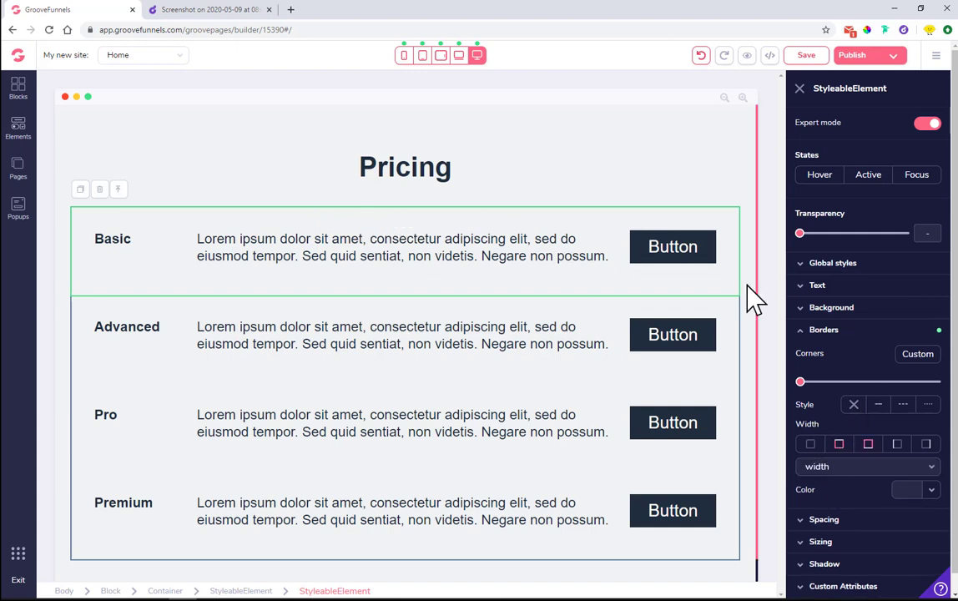
{"action": "left_click", "coordinate": [849, 468]}
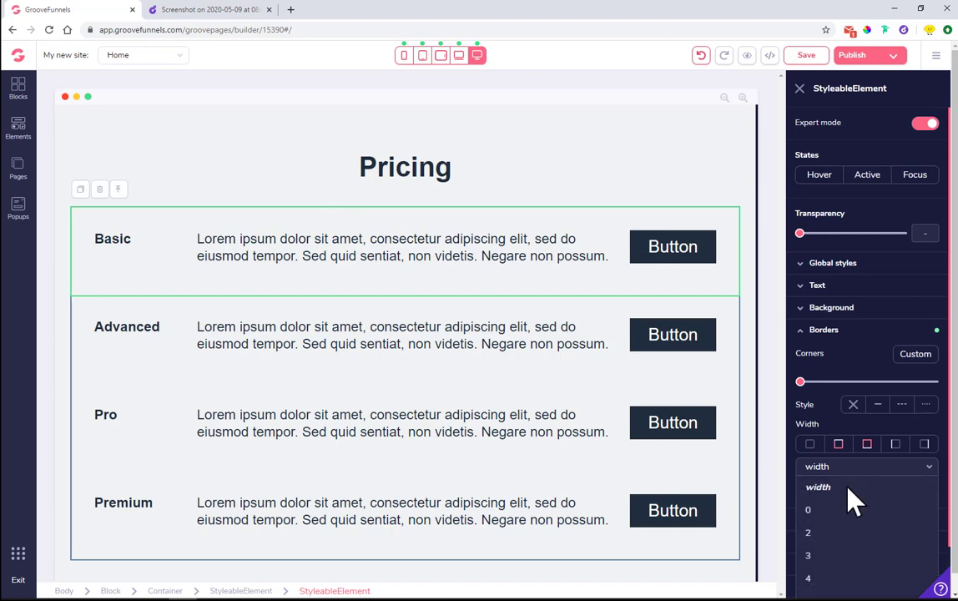
{"action": "left_click", "coordinate": [835, 537]}
{"action": "left_click", "coordinate": [867, 444]}
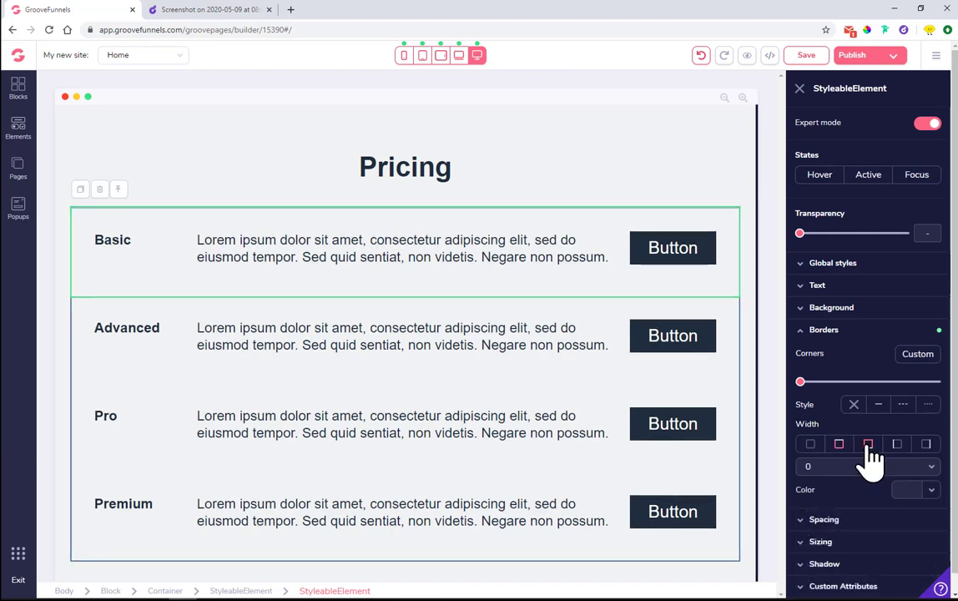
{"action": "left_click", "coordinate": [859, 466]}
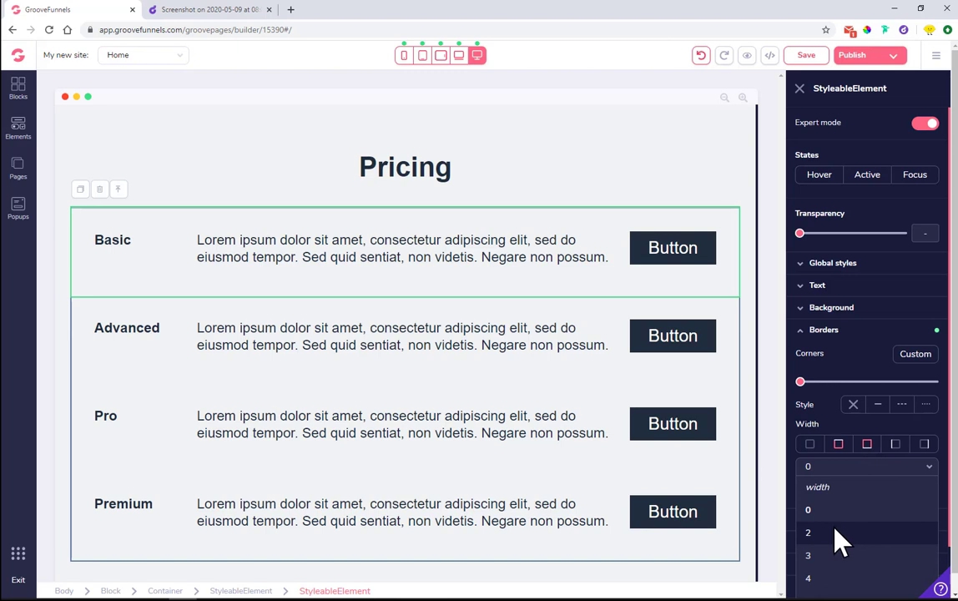
{"action": "left_click", "coordinate": [837, 534]}
{"action": "left_click", "coordinate": [282, 288]}
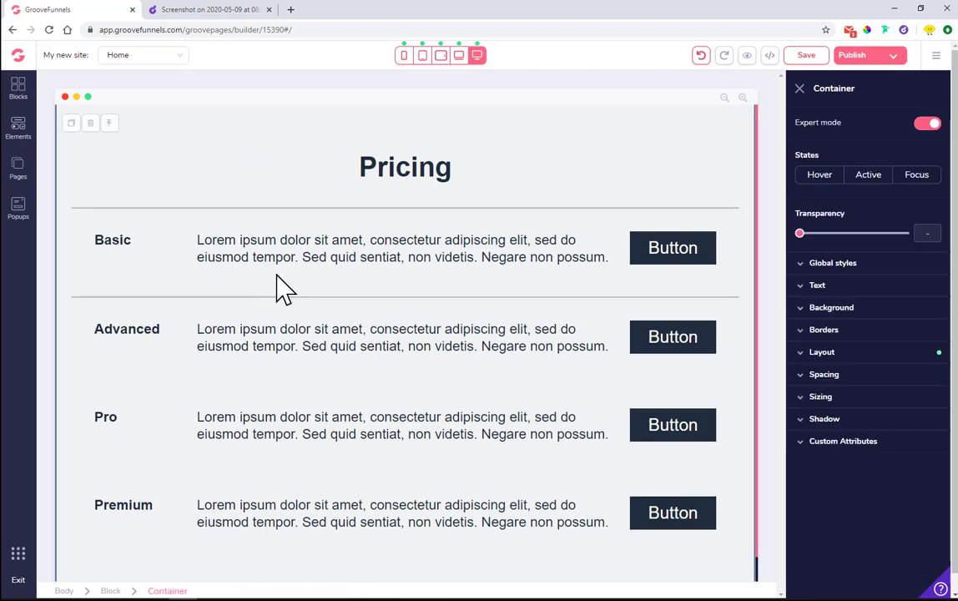
Give the Basic label's column a right border of width 2
{"action": "left_click", "coordinate": [116, 243]}
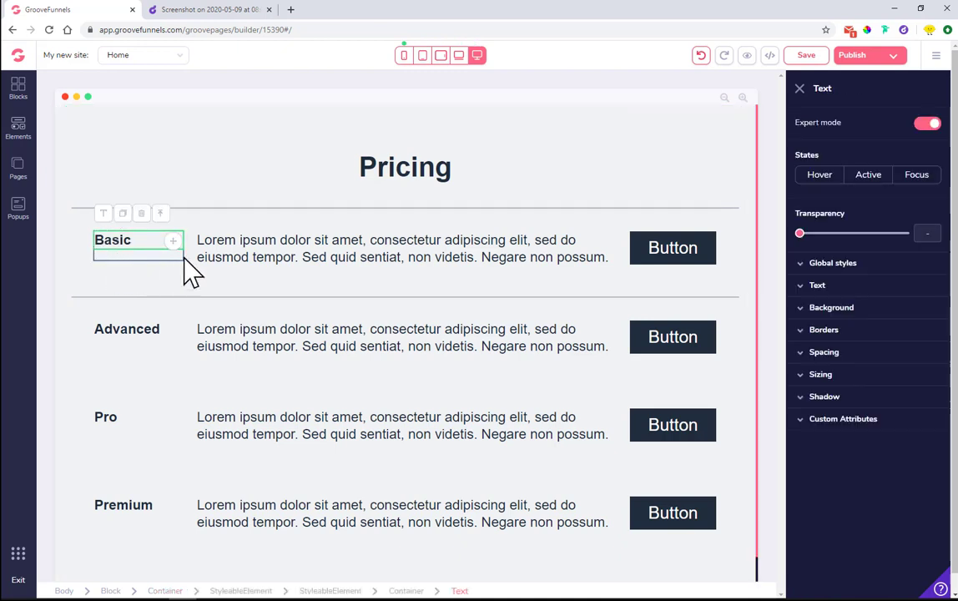
{"action": "left_click", "coordinate": [163, 214]}
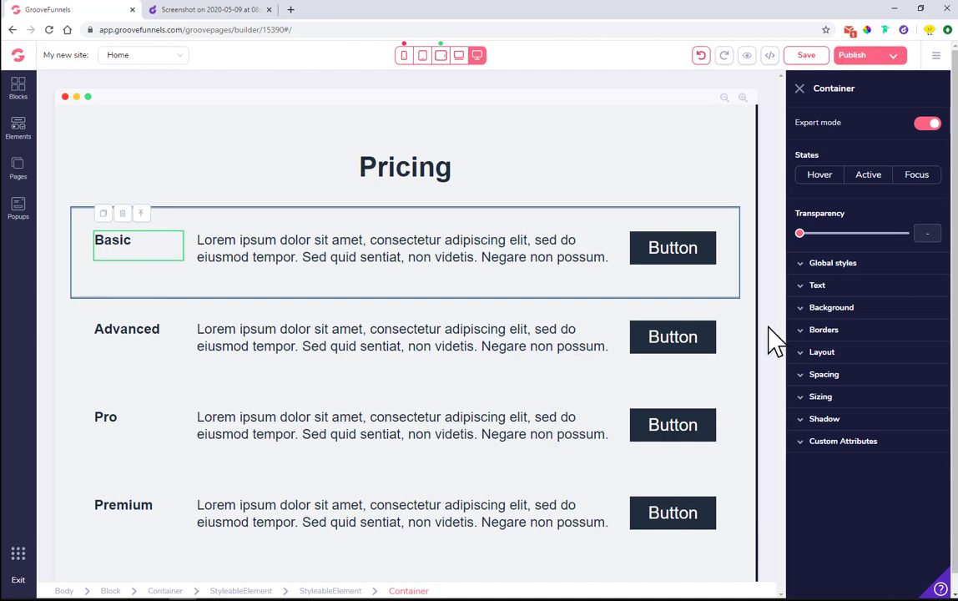
{"action": "left_click", "coordinate": [834, 334]}
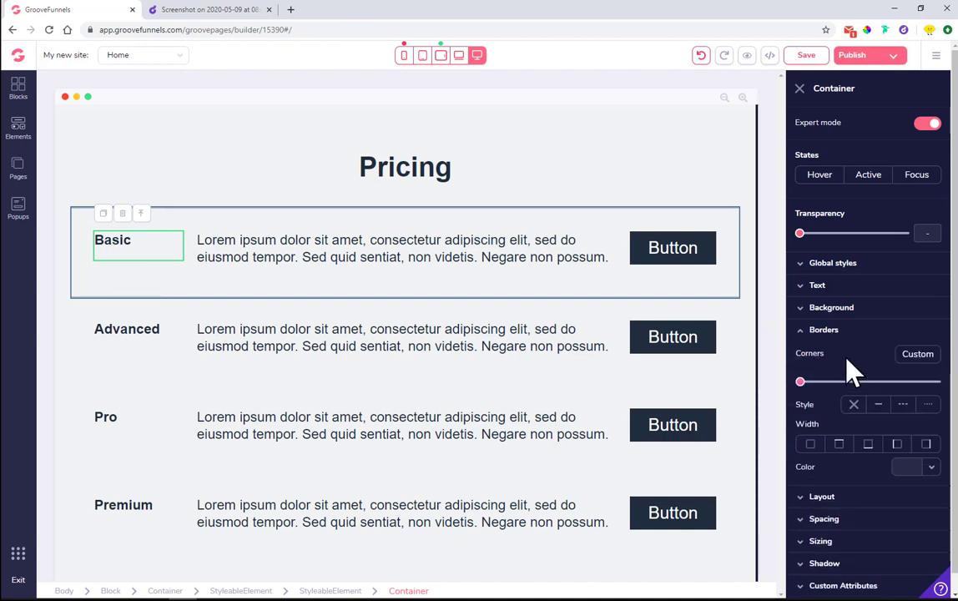
{"action": "left_click", "coordinate": [926, 445]}
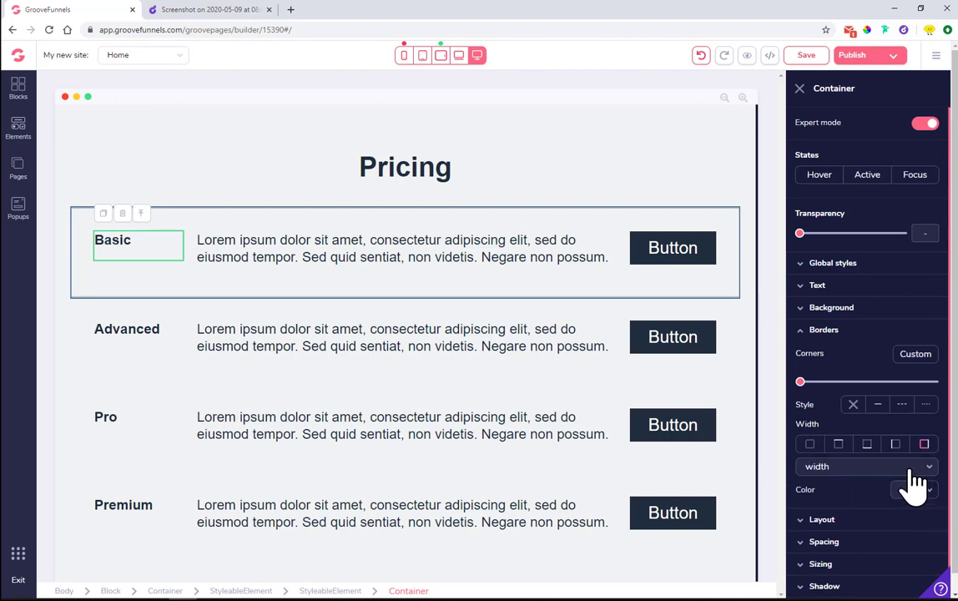
{"action": "left_click", "coordinate": [917, 467]}
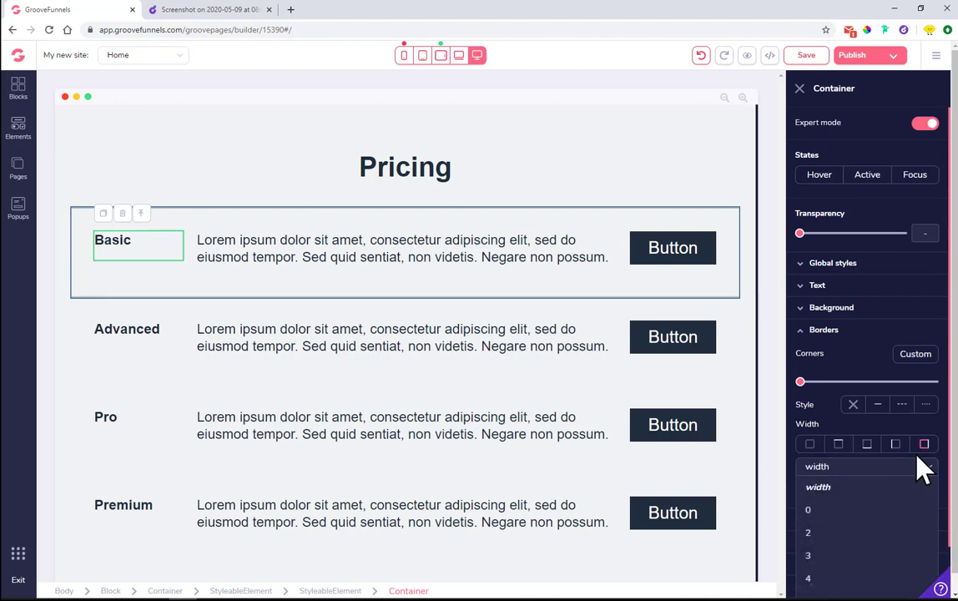
{"action": "left_click", "coordinate": [843, 537]}
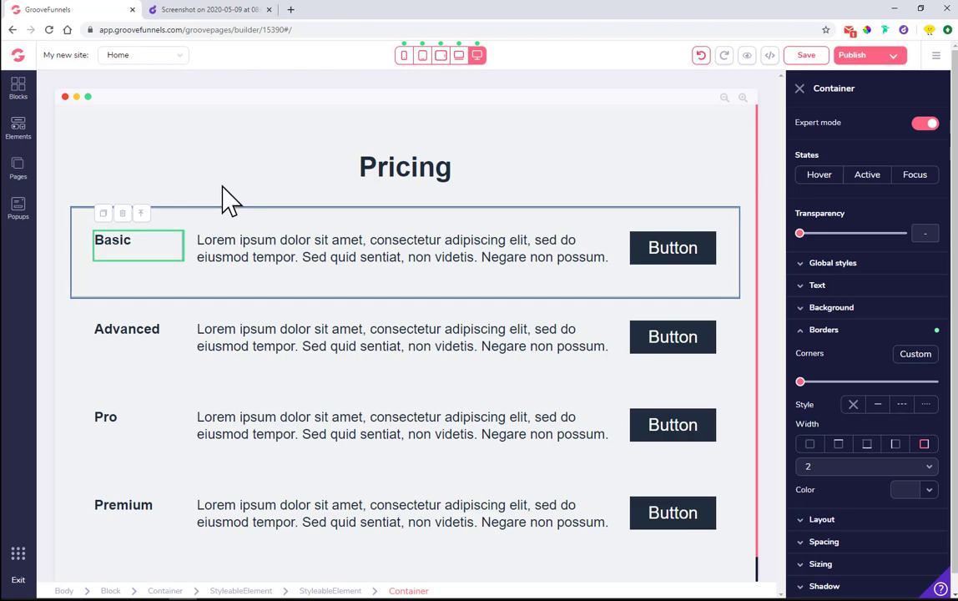
{"action": "left_click", "coordinate": [191, 243]}
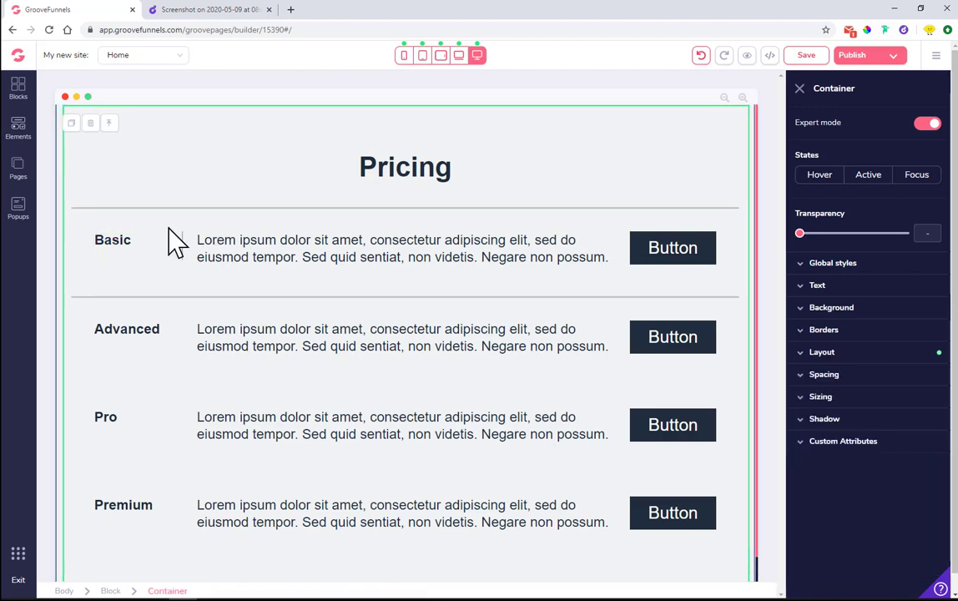
{"action": "left_click", "coordinate": [175, 10]}
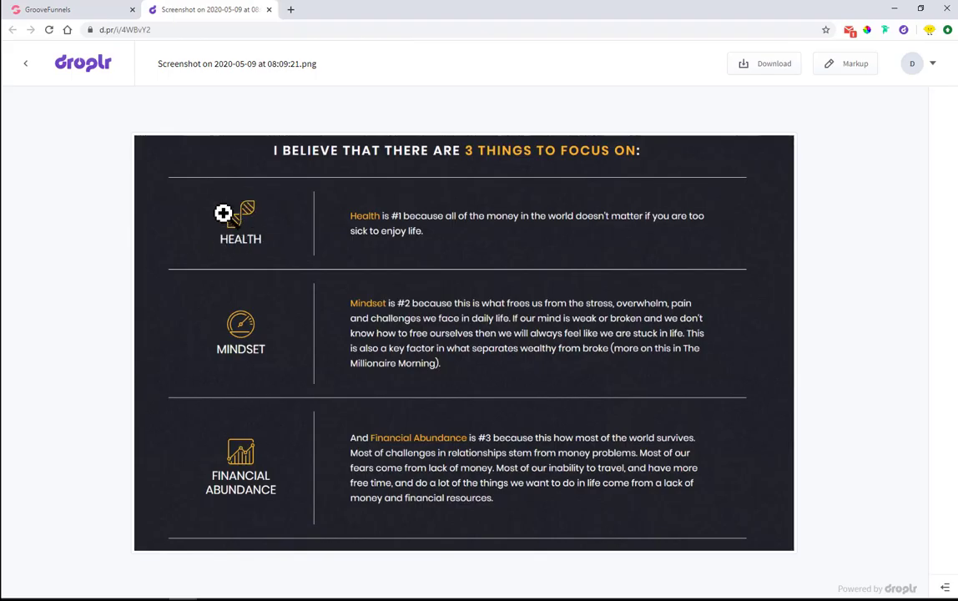
Place an Icon element above the Basic label
{"action": "left_click", "coordinate": [111, 9]}
{"action": "left_click", "coordinate": [18, 122]}
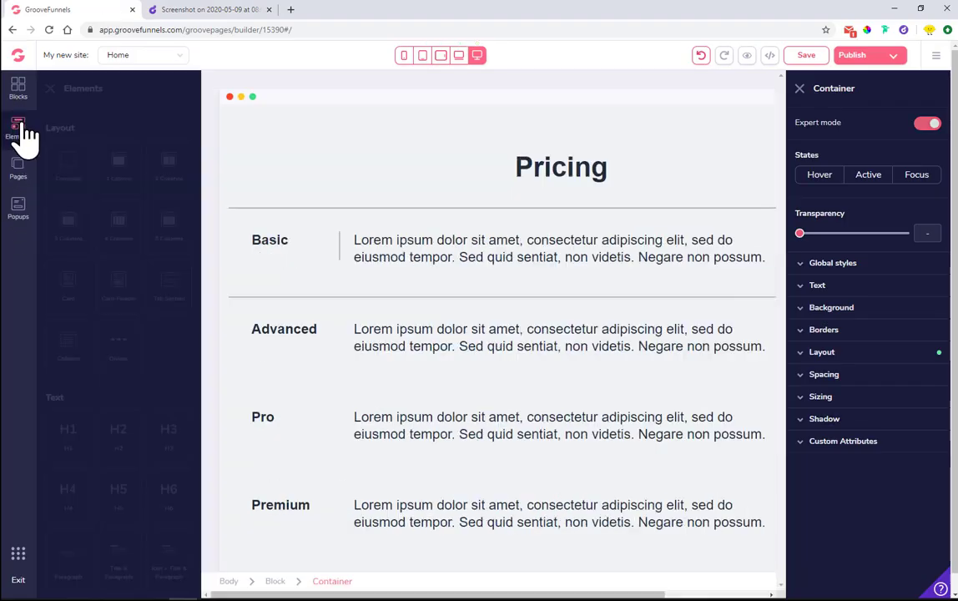
{"action": "scroll", "coordinate": [105, 290], "scroll_direction": "down", "scroll_amount": 8}
{"action": "scroll", "coordinate": [107, 292], "scroll_direction": "down", "scroll_amount": 1}
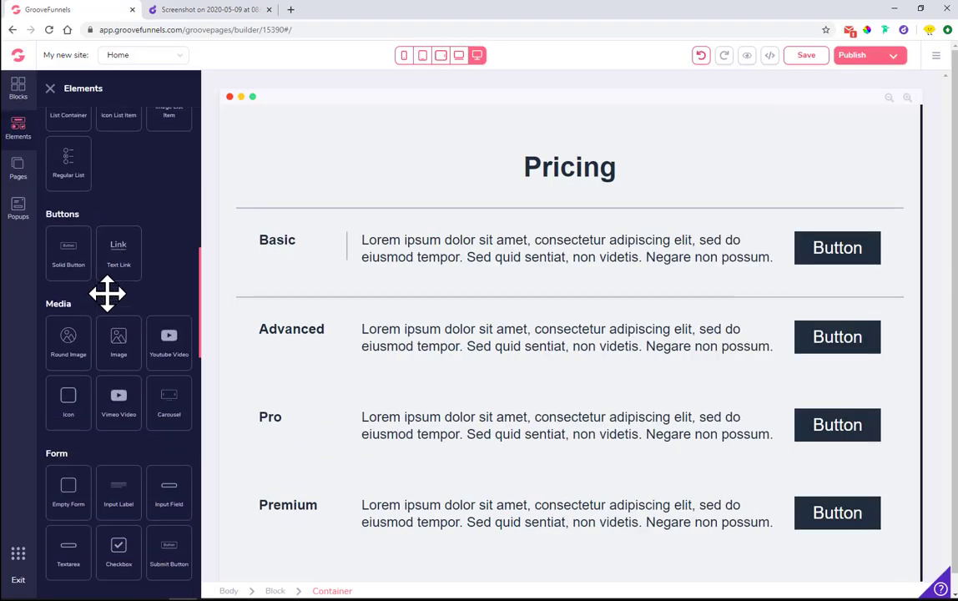
{"action": "left_click_drag", "start_coordinate": [84, 392], "coordinate": [292, 266]}
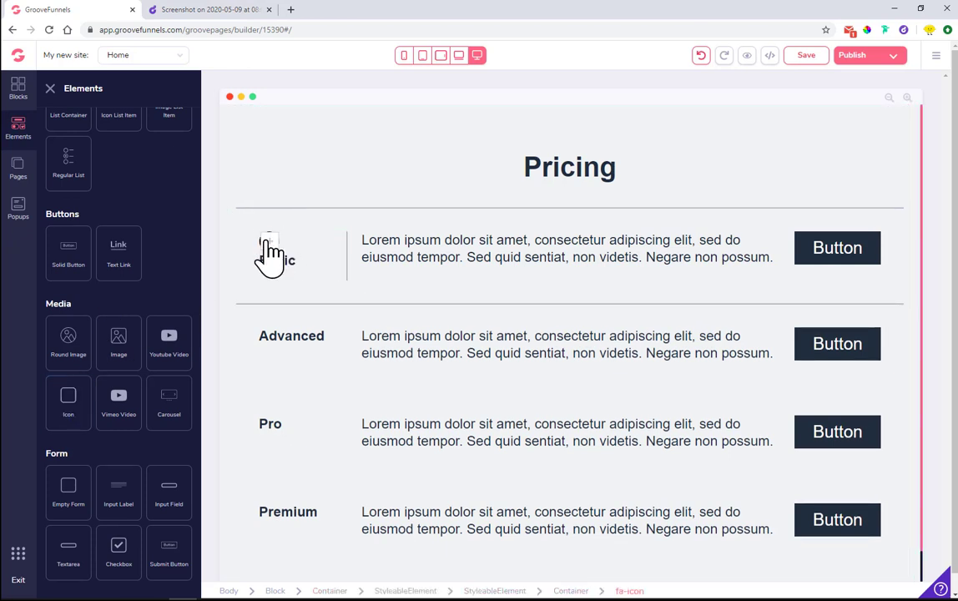
Set the Basic column's layout to Vertical with center primary and secondary alignment
{"action": "left_click", "coordinate": [272, 260]}
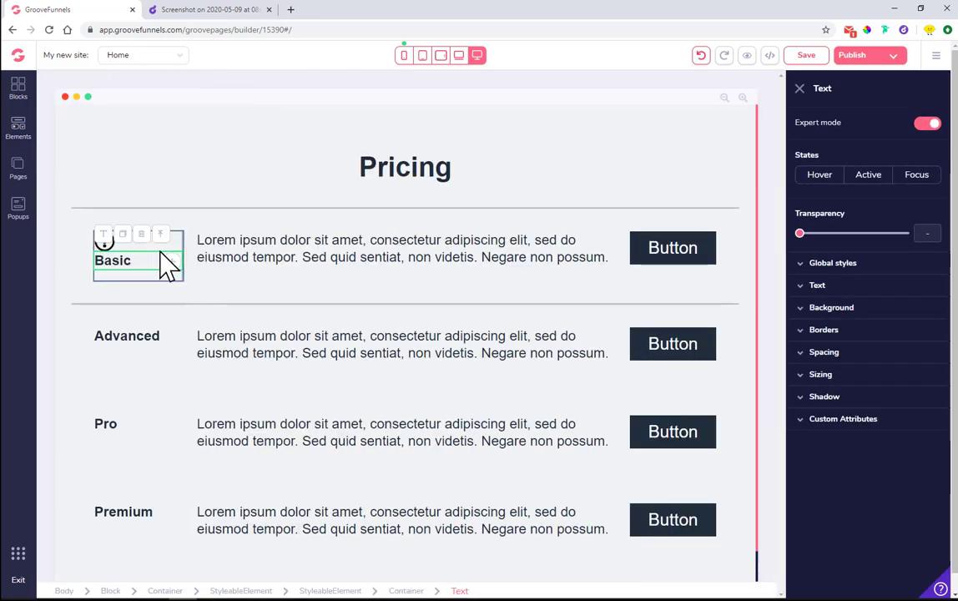
{"action": "left_click", "coordinate": [164, 236]}
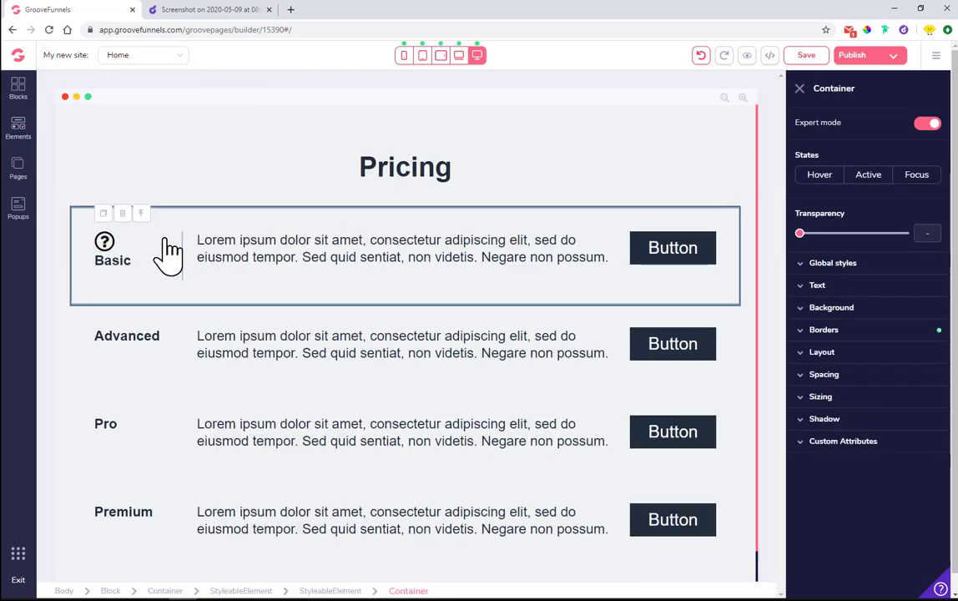
{"action": "left_click", "coordinate": [837, 355]}
{"action": "left_click", "coordinate": [906, 390]}
{"action": "left_click", "coordinate": [839, 427]}
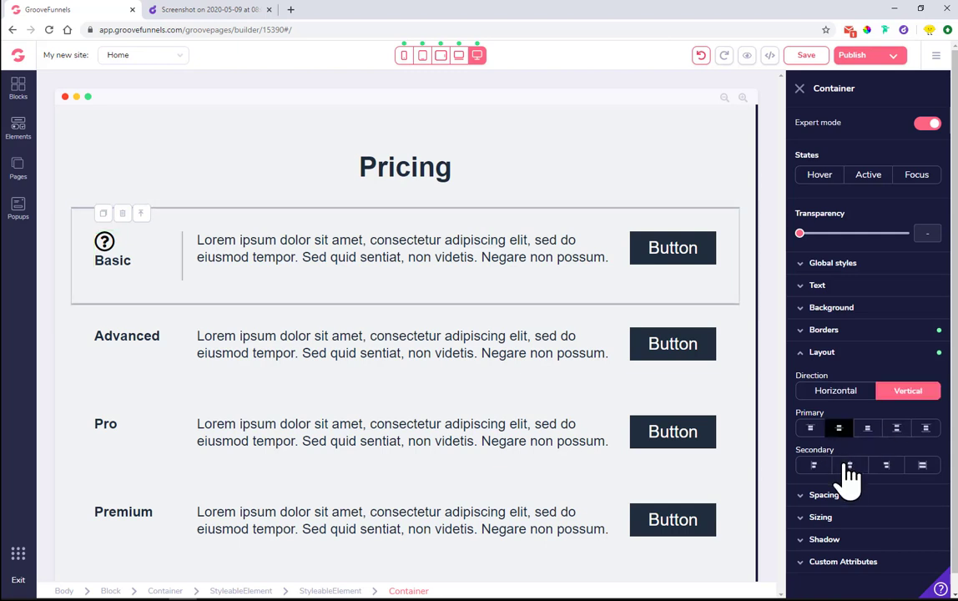
{"action": "left_click", "coordinate": [849, 464]}
{"action": "left_click", "coordinate": [160, 188]}
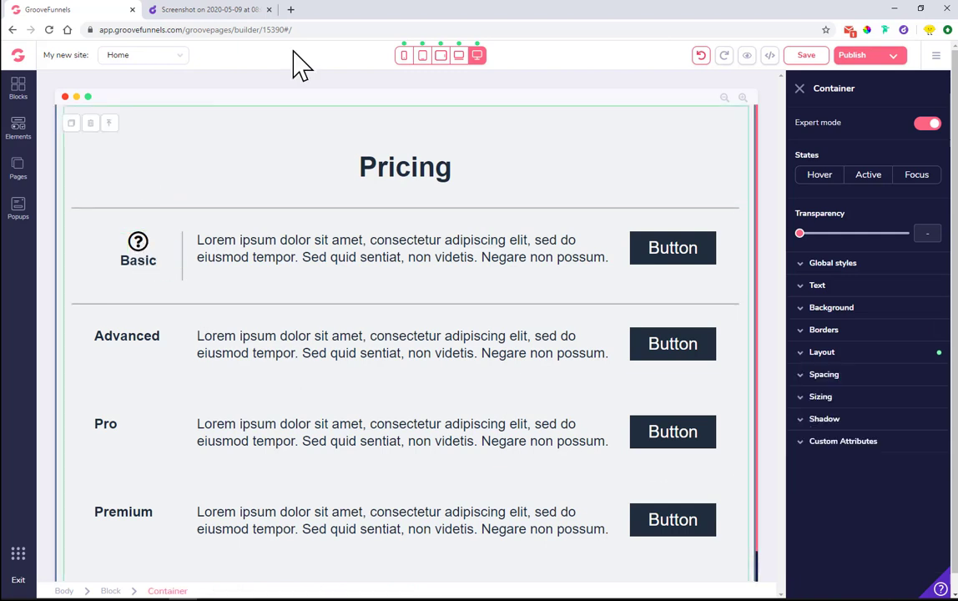
{"action": "left_click", "coordinate": [211, 10]}
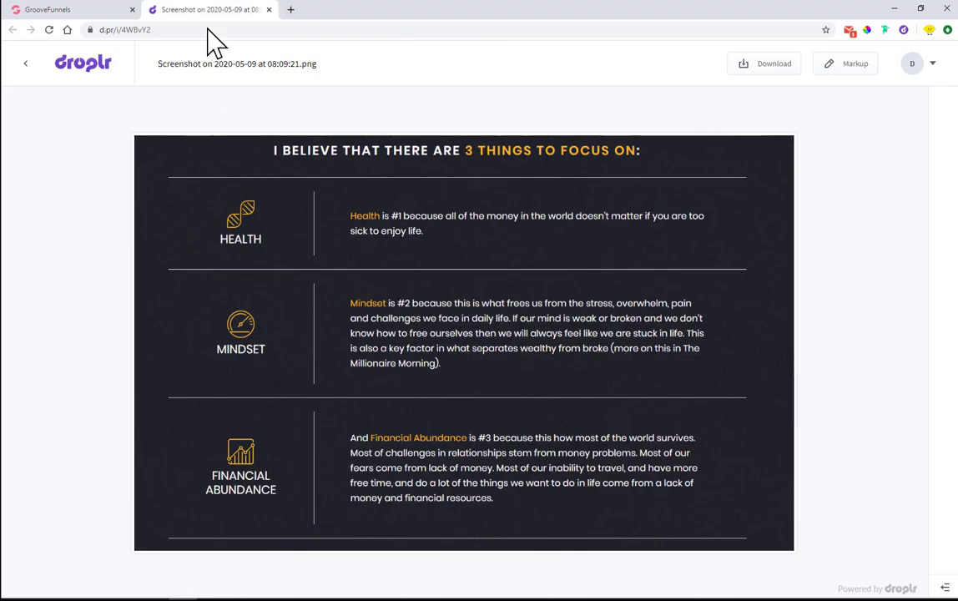
{"action": "left_click", "coordinate": [63, 10]}
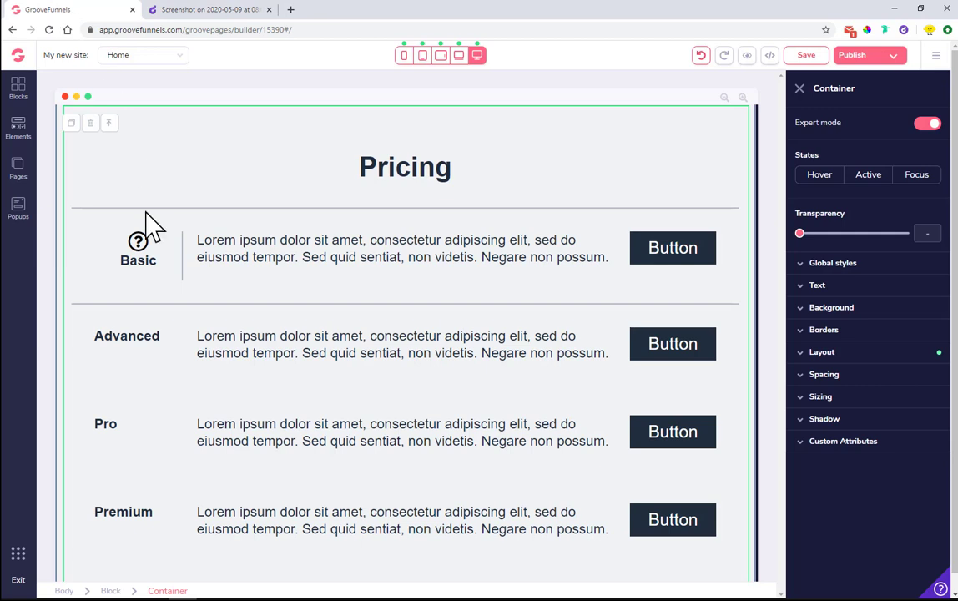
Give the Advanced row a bottom border of width 2
{"action": "left_click", "coordinate": [174, 327]}
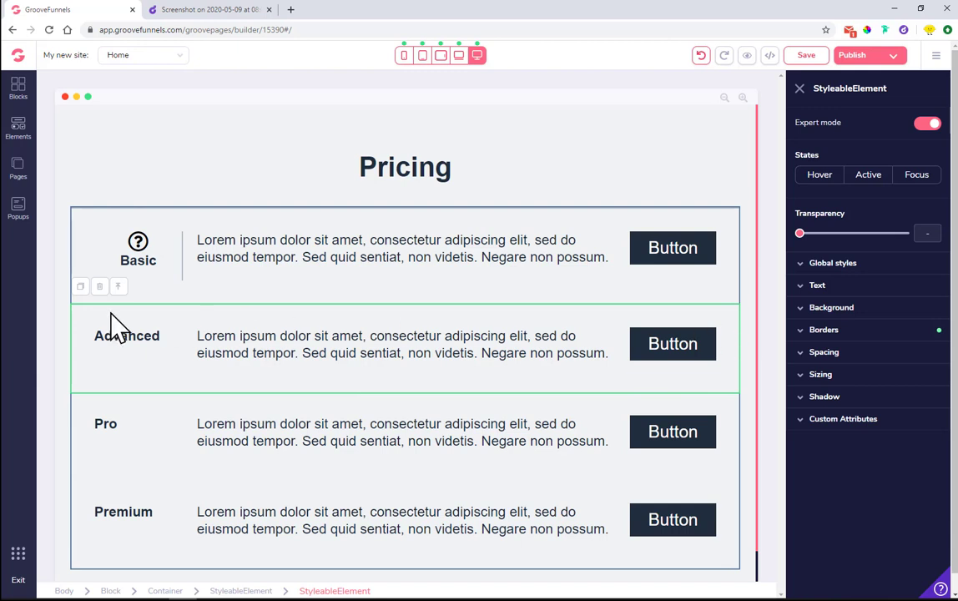
{"action": "left_click", "coordinate": [860, 332]}
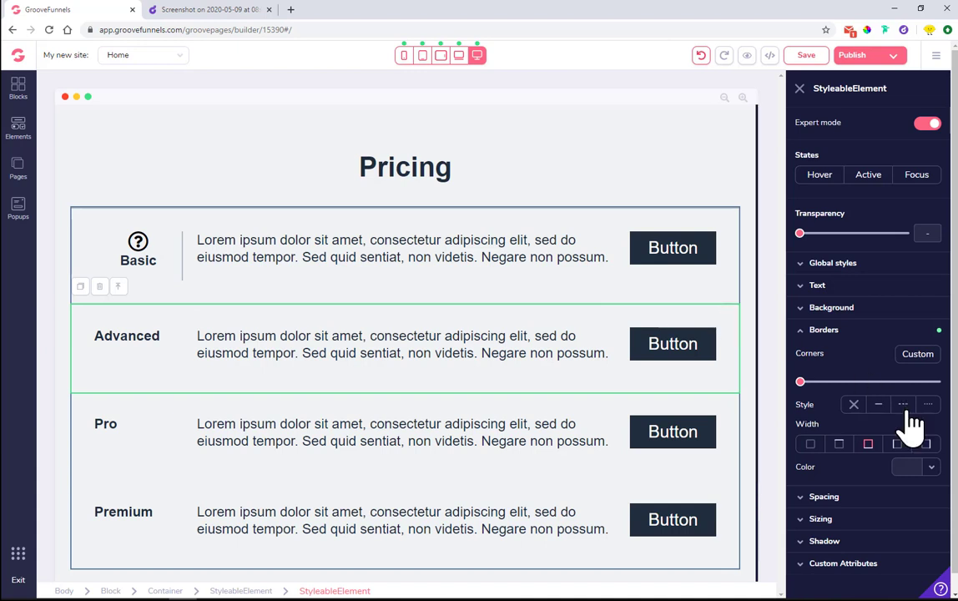
{"action": "left_click", "coordinate": [869, 446]}
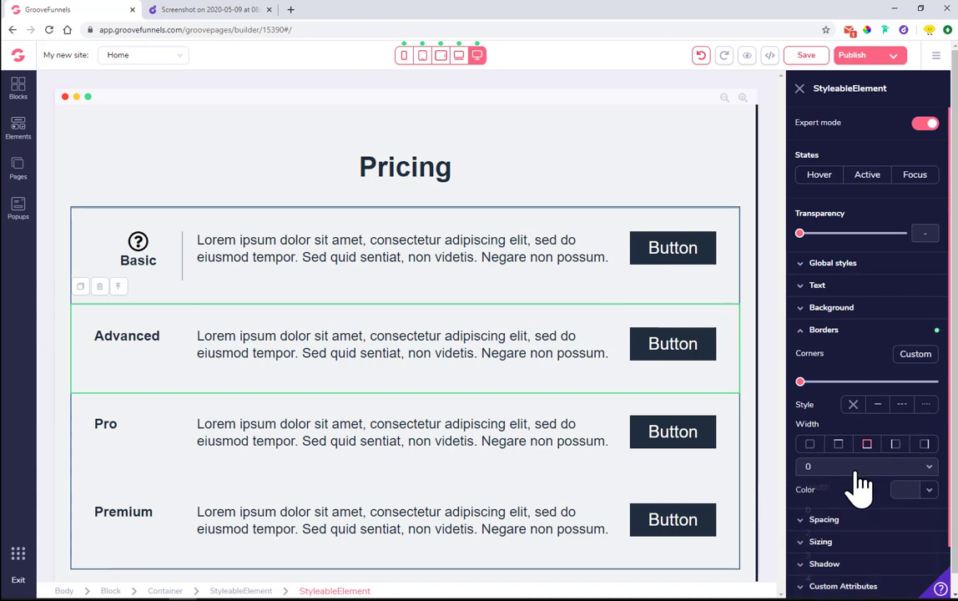
{"action": "left_click", "coordinate": [855, 469]}
{"action": "left_click", "coordinate": [829, 532]}
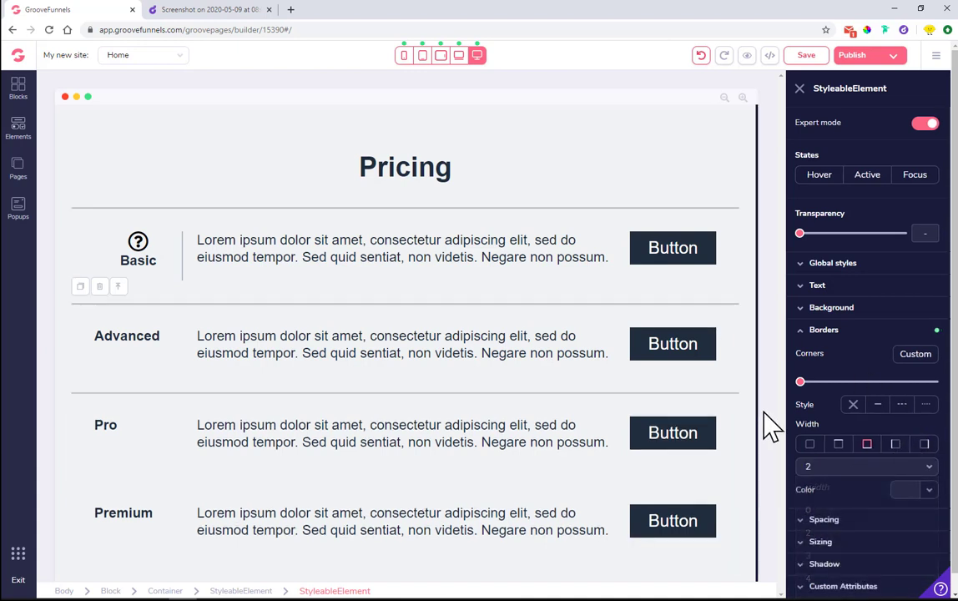
{"action": "left_click", "coordinate": [754, 359]}
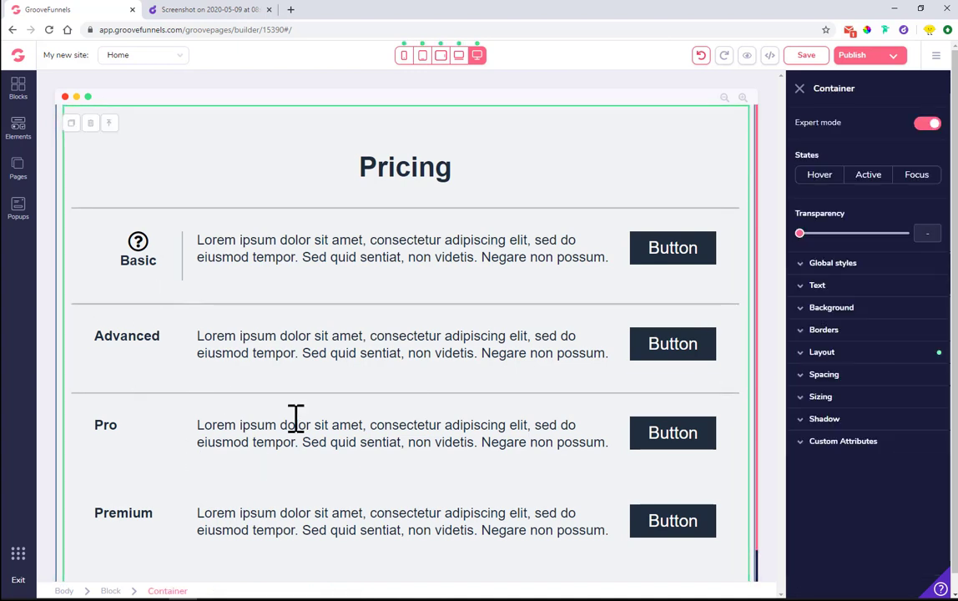
Give the Advanced label's cell a right border of width 2
{"action": "left_click", "coordinate": [167, 338]}
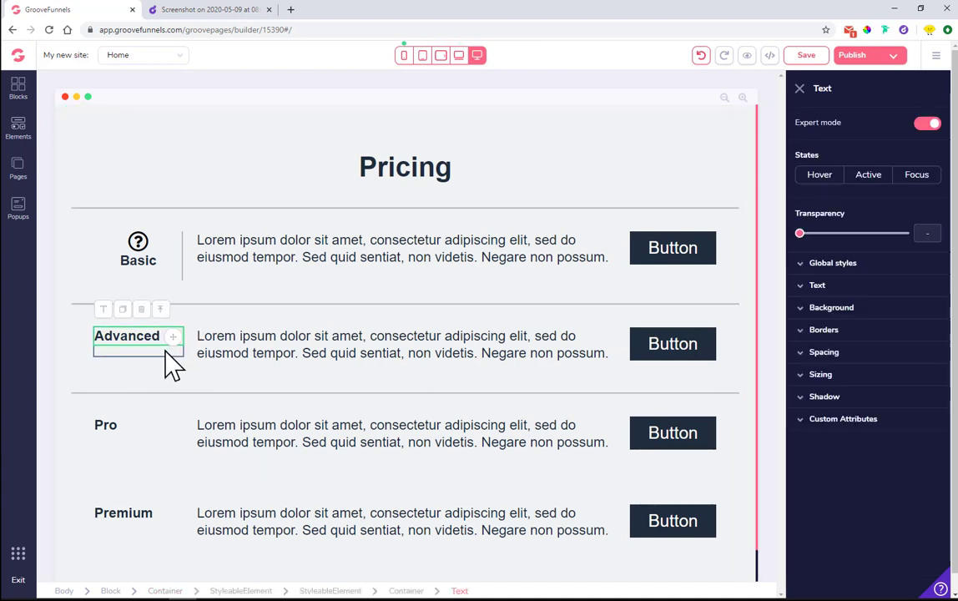
{"action": "left_click", "coordinate": [171, 364]}
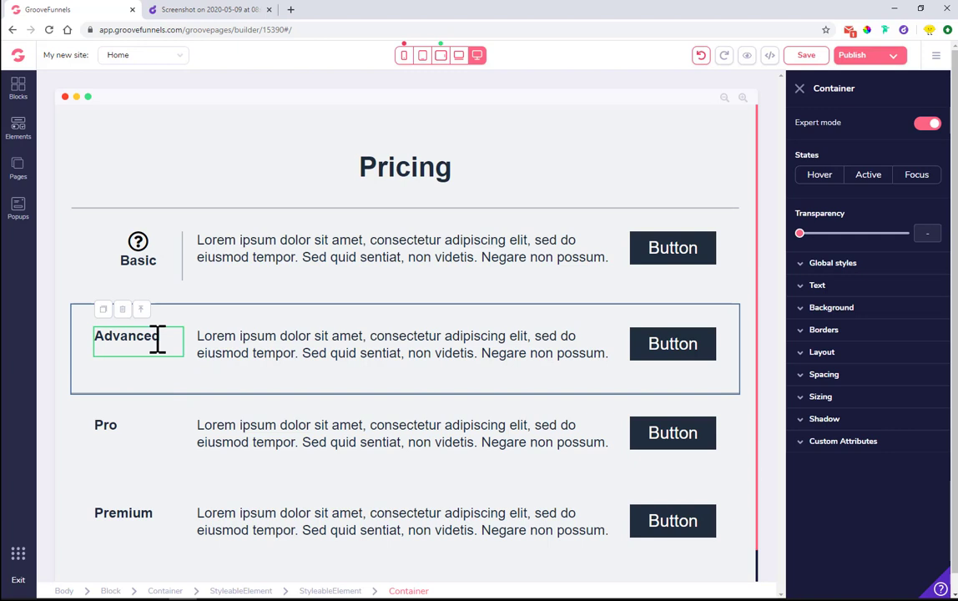
{"action": "left_click", "coordinate": [161, 350]}
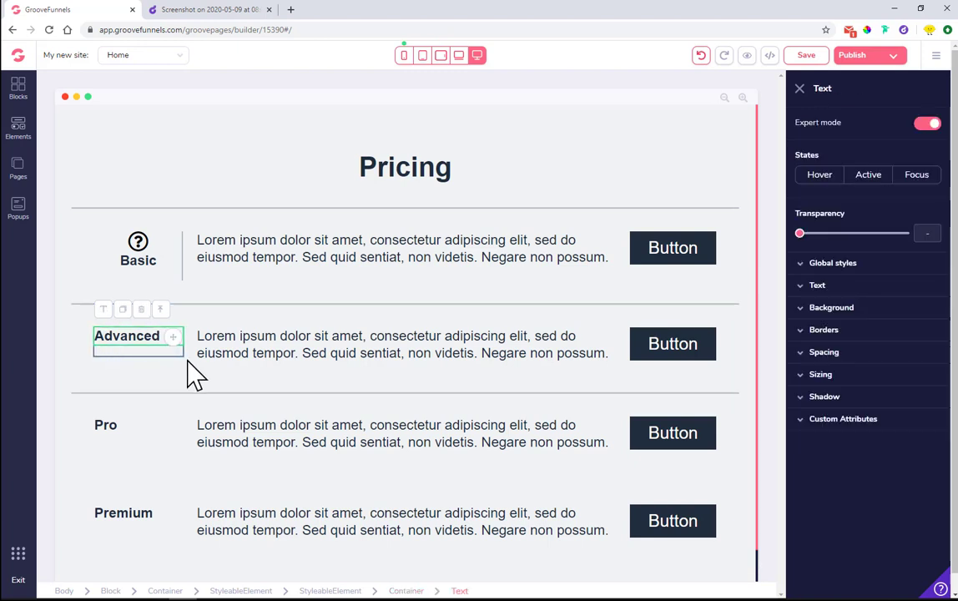
{"action": "left_click", "coordinate": [158, 365]}
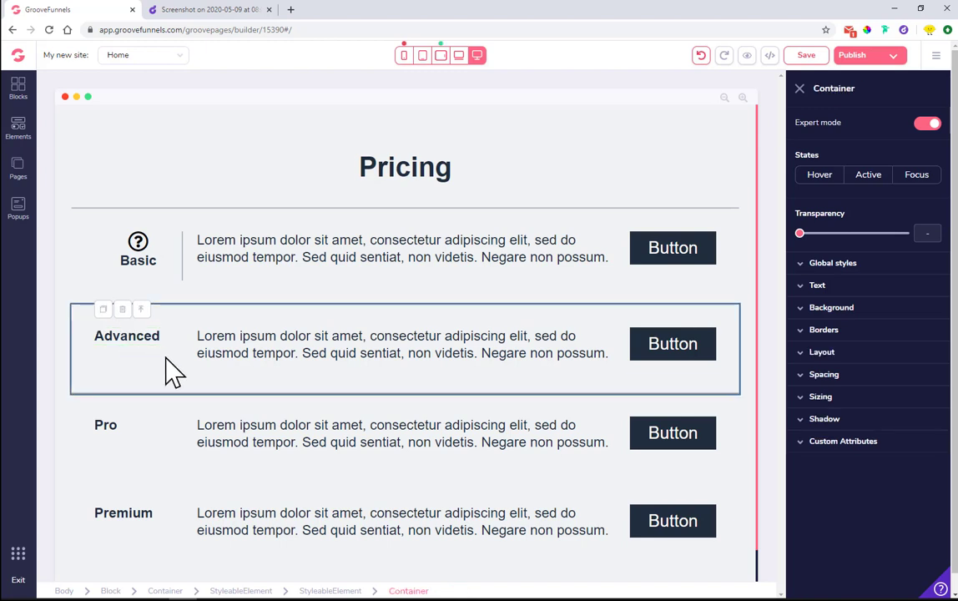
{"action": "left_click", "coordinate": [841, 334]}
{"action": "left_click", "coordinate": [924, 443]}
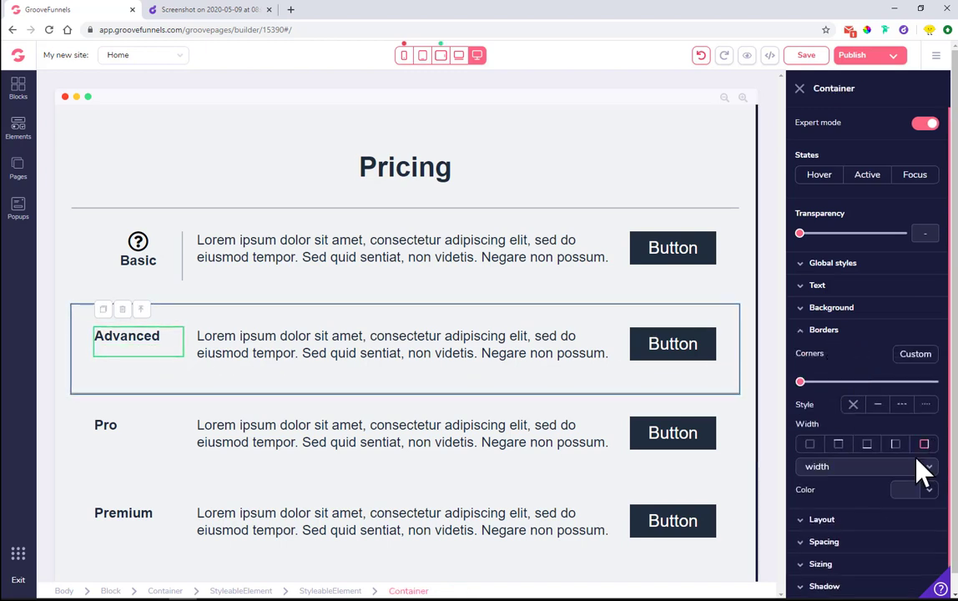
{"action": "left_click", "coordinate": [868, 466]}
{"action": "left_click", "coordinate": [831, 532]}
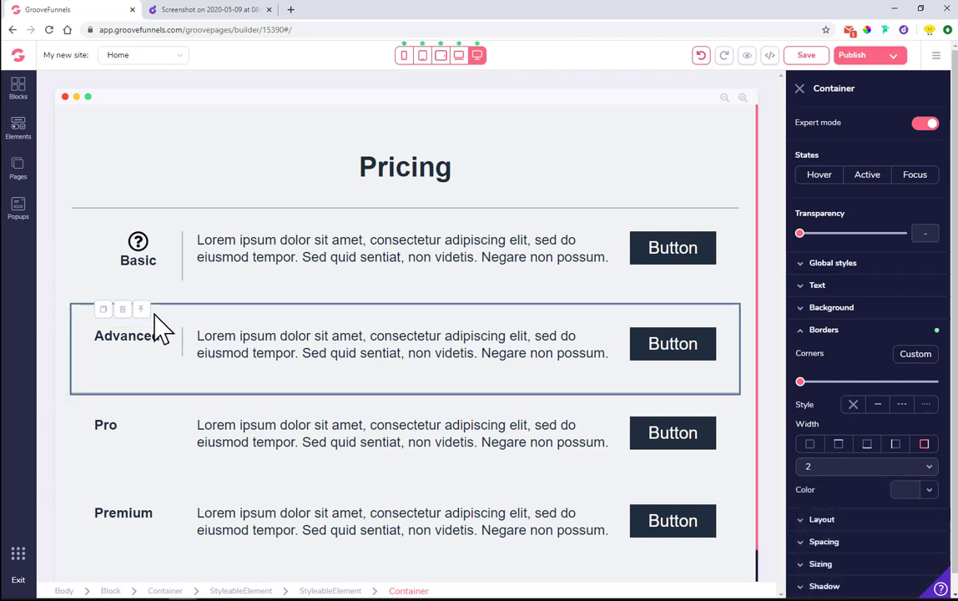
{"action": "left_click", "coordinate": [139, 244]}
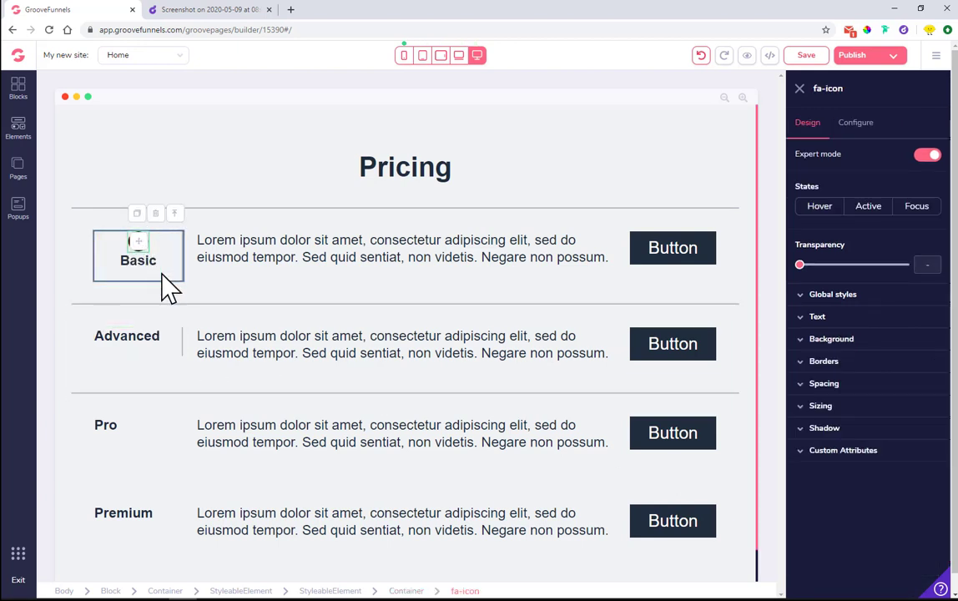
Copy the question-mark icon into the Advanced cell and center it above the label
{"action": "left_click_drag", "start_coordinate": [140, 265], "coordinate": [217, 337]}
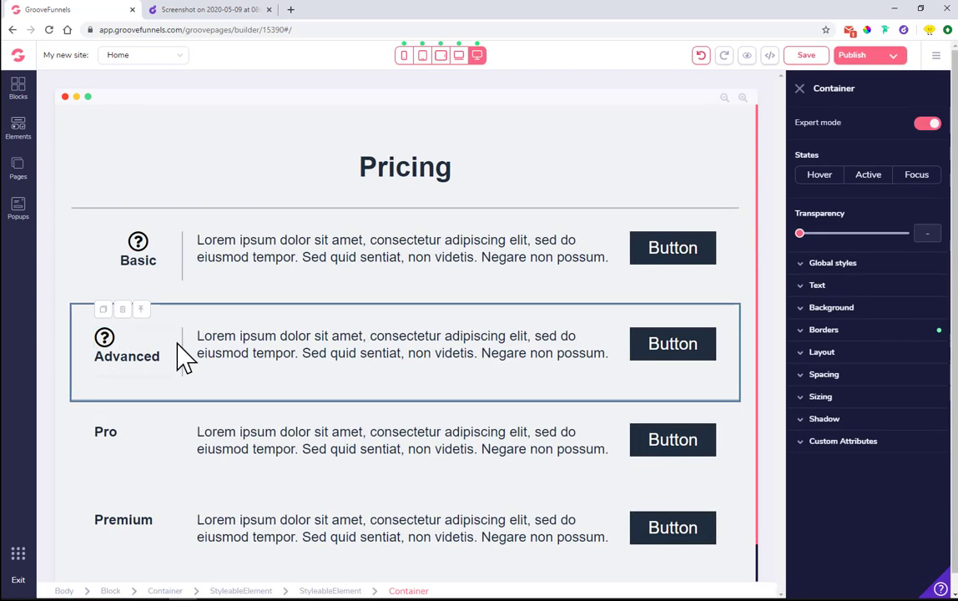
{"action": "left_click", "coordinate": [826, 352]}
{"action": "left_click", "coordinate": [839, 427]}
{"action": "left_click", "coordinate": [849, 465]}
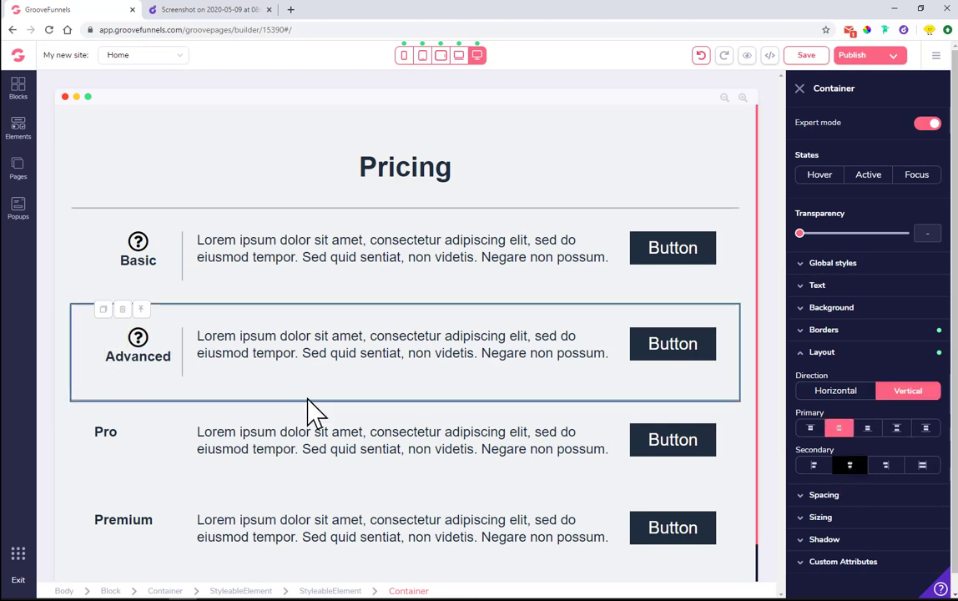
{"action": "left_click", "coordinate": [124, 202]}
{"action": "scroll", "coordinate": [178, 380], "scroll_direction": "down", "scroll_amount": 1}
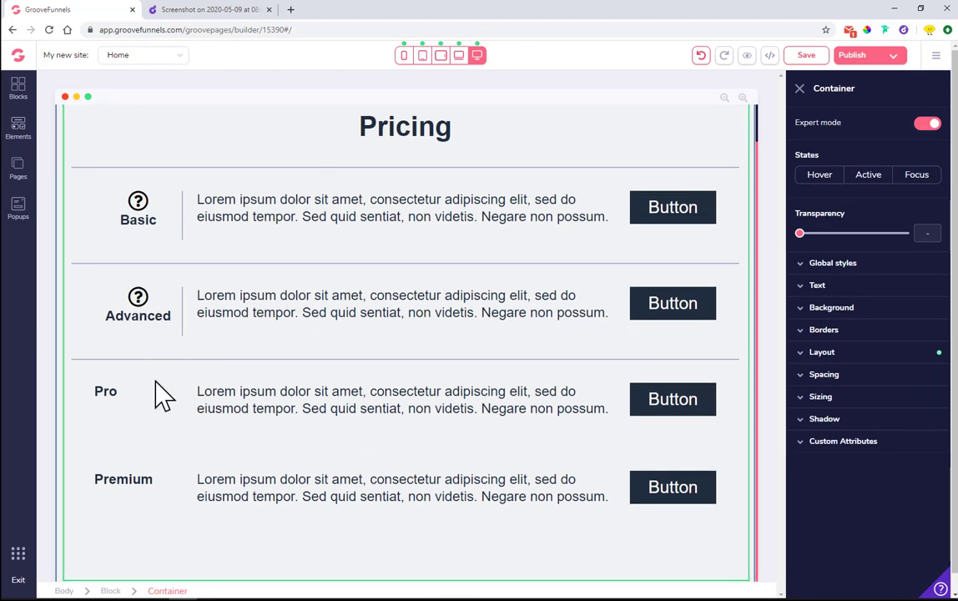
{"action": "left_click", "coordinate": [218, 9]}
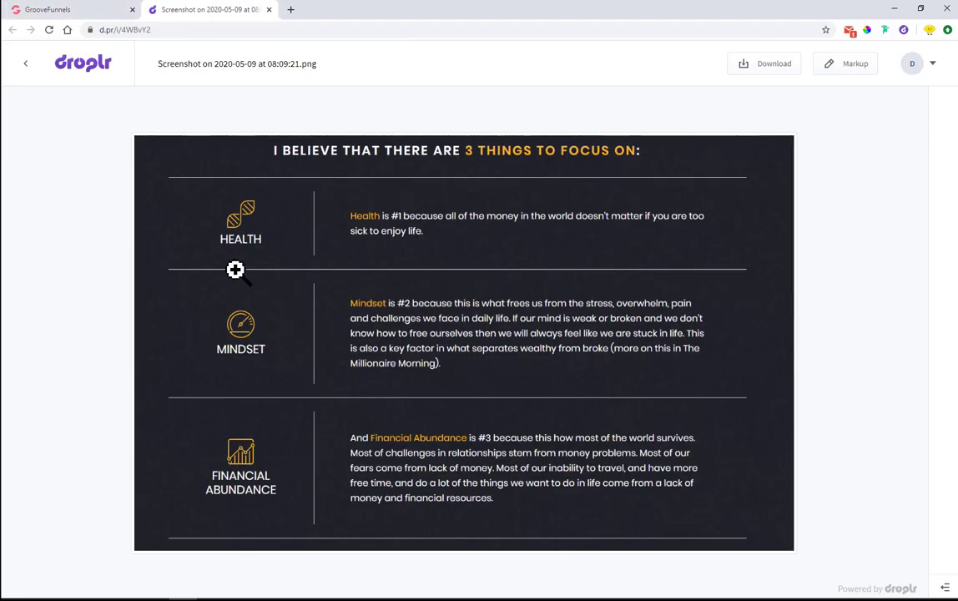
Return from the Droplr reference to the GroovePages builder and select the Pro label
{"action": "left_click", "coordinate": [104, 8]}
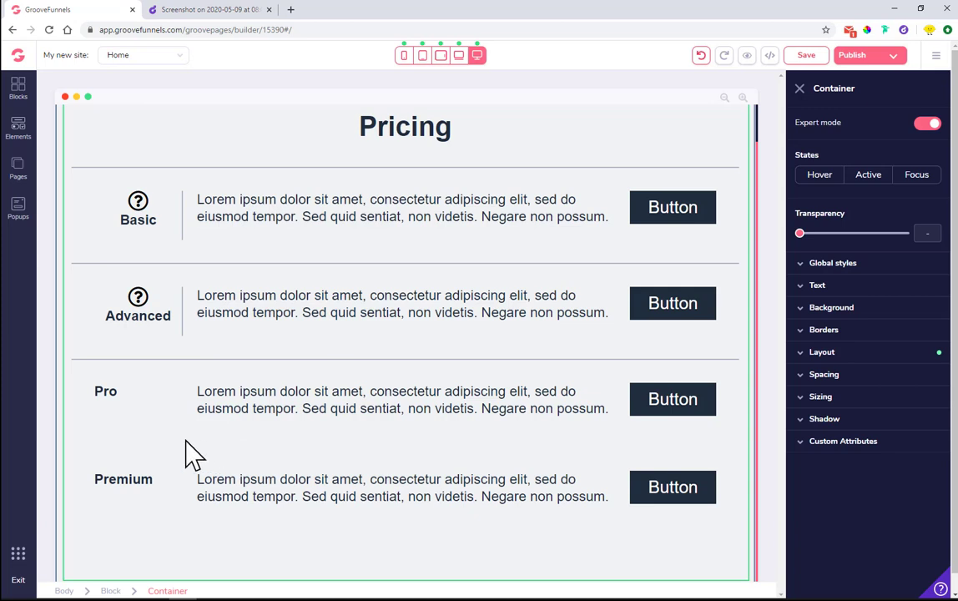
{"action": "left_click", "coordinate": [143, 411]}
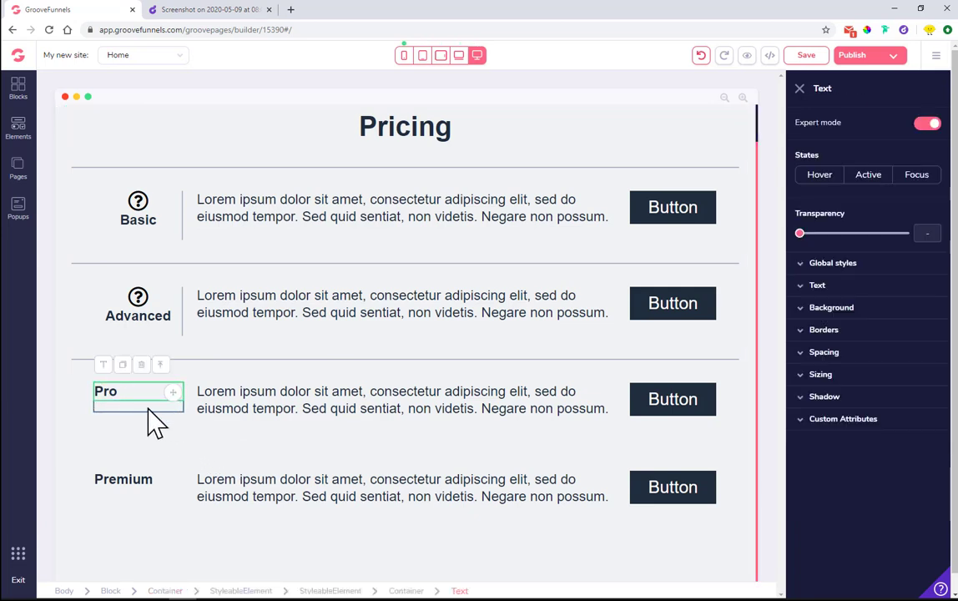
{"action": "left_click", "coordinate": [154, 423]}
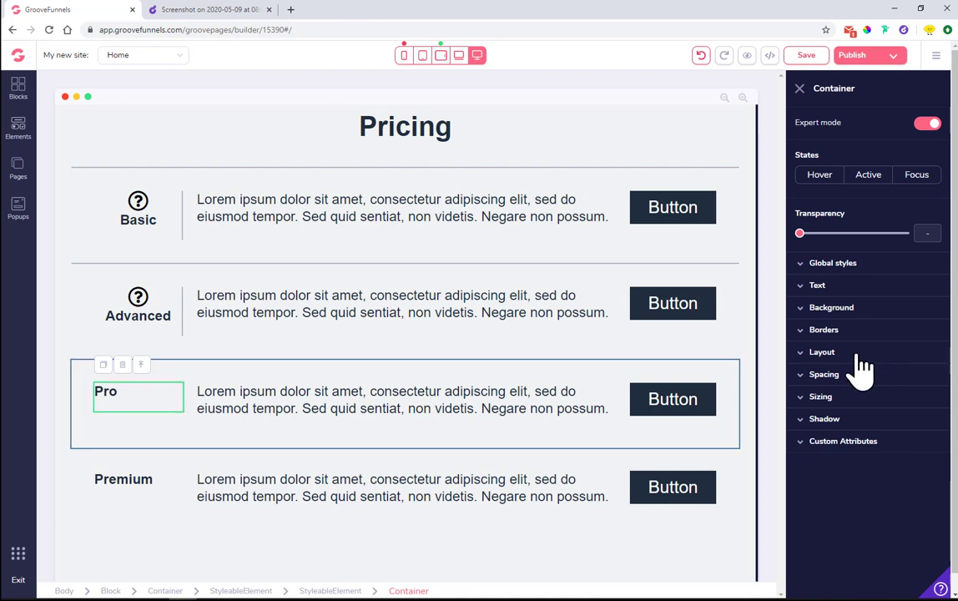
{"action": "left_click", "coordinate": [849, 332]}
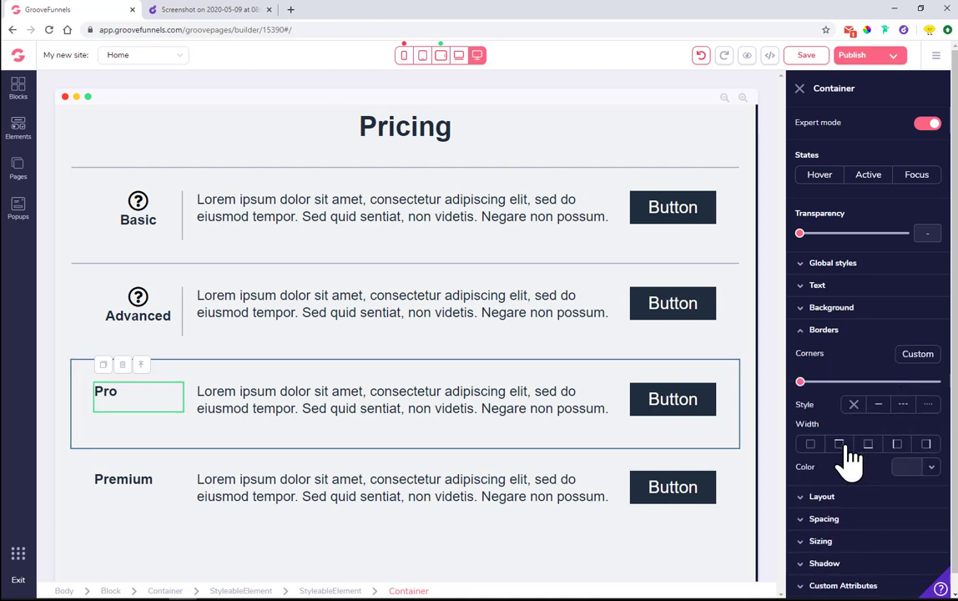
{"action": "left_click", "coordinate": [841, 444]}
{"action": "left_click", "coordinate": [839, 467]}
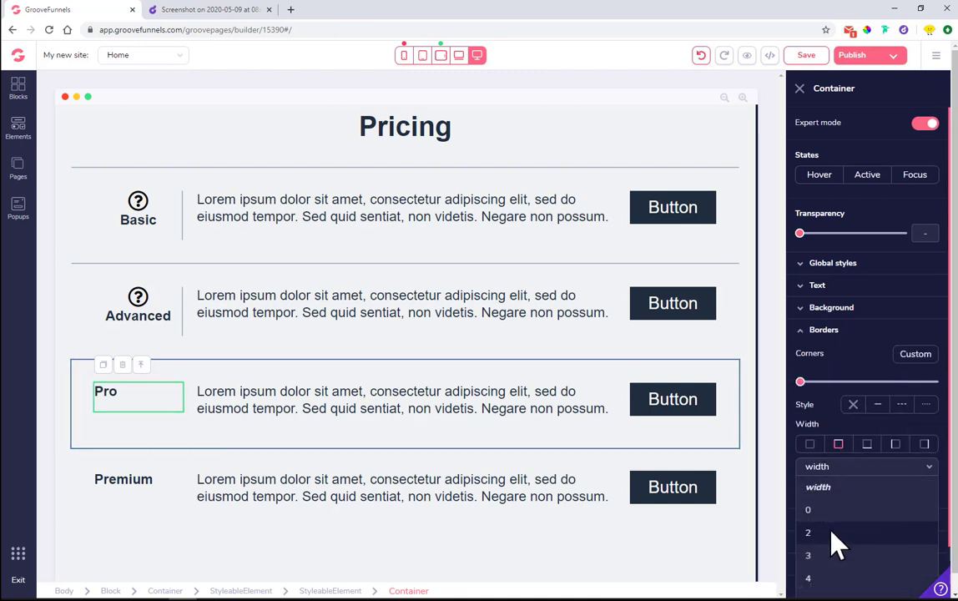
{"action": "left_click", "coordinate": [208, 267]}
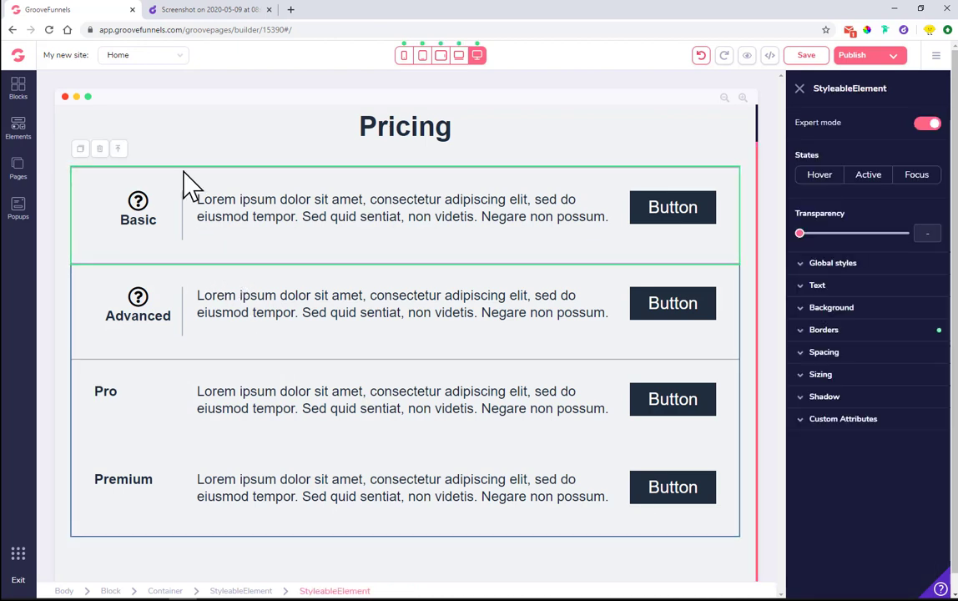
In the Basic row's Borders settings, try clearing a border width, then reselect the row
{"action": "left_click", "coordinate": [867, 330]}
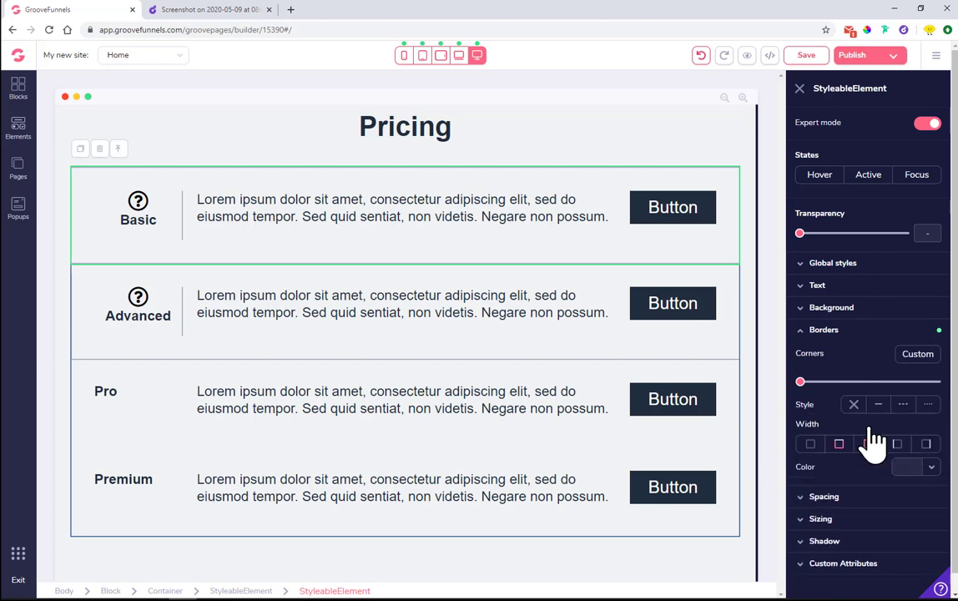
{"action": "left_click", "coordinate": [867, 444]}
{"action": "left_click", "coordinate": [865, 468]}
{"action": "left_click", "coordinate": [848, 511]}
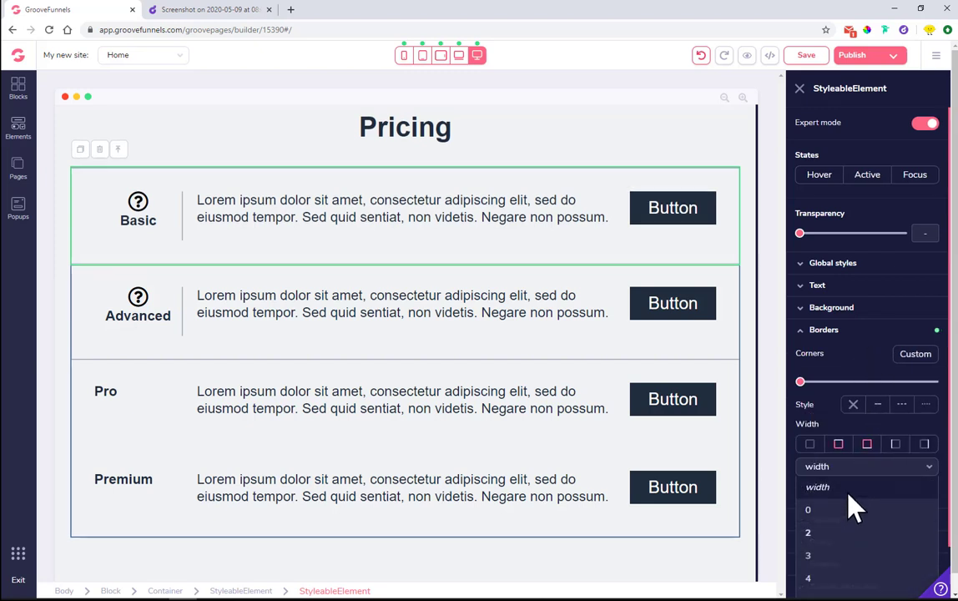
{"action": "left_click", "coordinate": [868, 446]}
{"action": "left_click", "coordinate": [193, 252]}
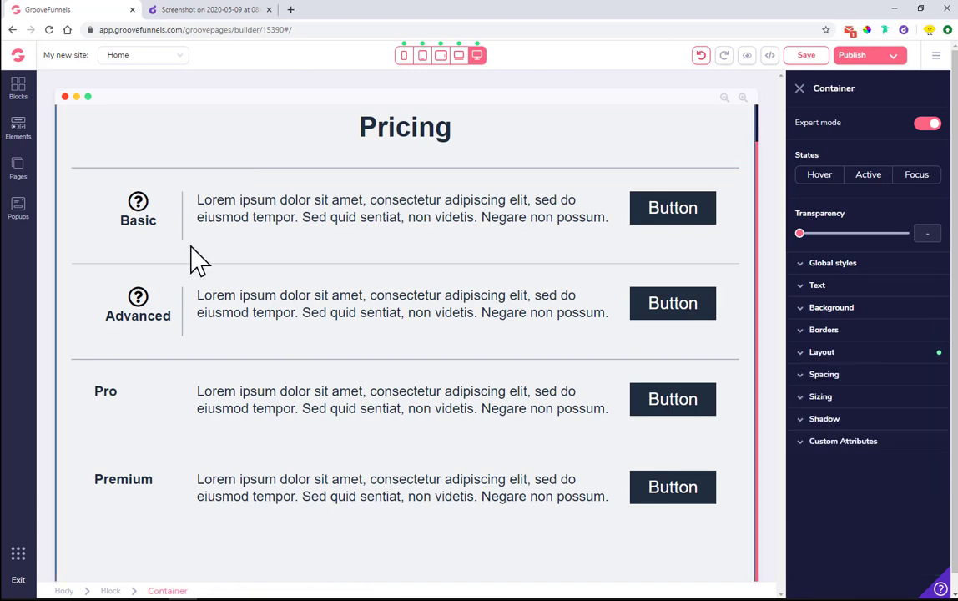
{"action": "left_click", "coordinate": [213, 260]}
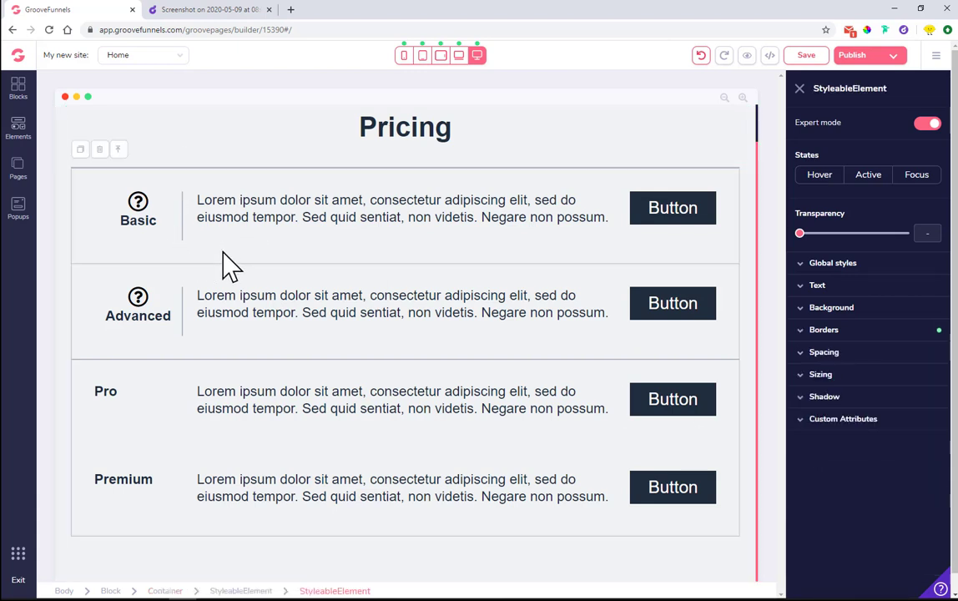
Set the Basic row's bottom border width to 0, removing the divider below Basic
{"action": "left_click", "coordinate": [859, 331]}
{"action": "left_click", "coordinate": [872, 446]}
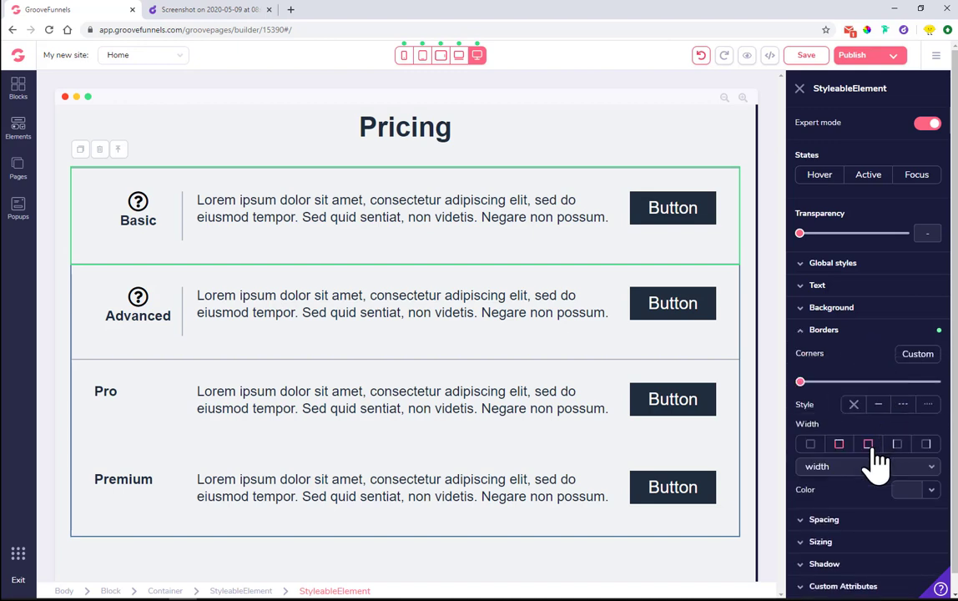
{"action": "left_click", "coordinate": [849, 470]}
{"action": "left_click", "coordinate": [839, 508]}
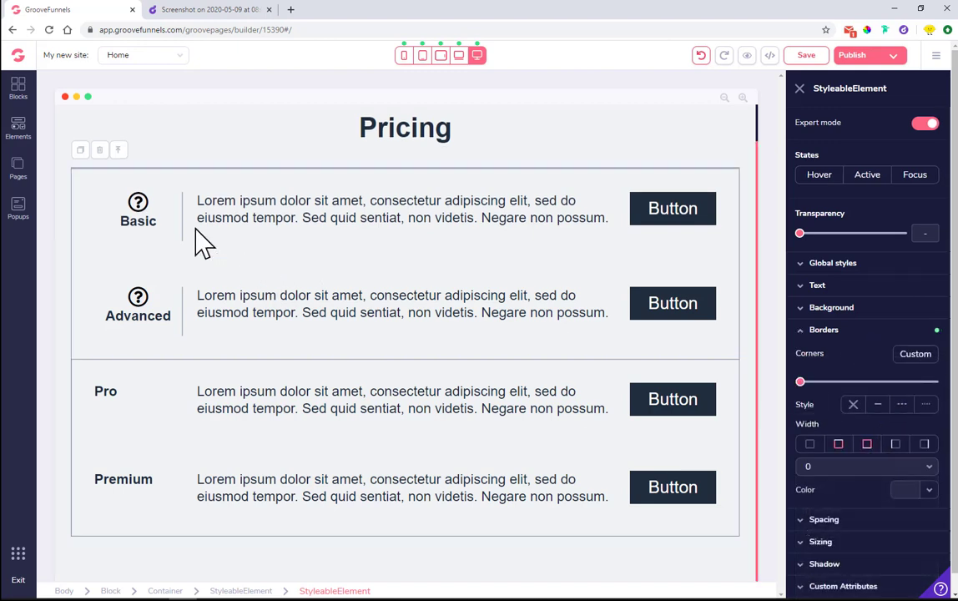
{"action": "left_click", "coordinate": [867, 444]}
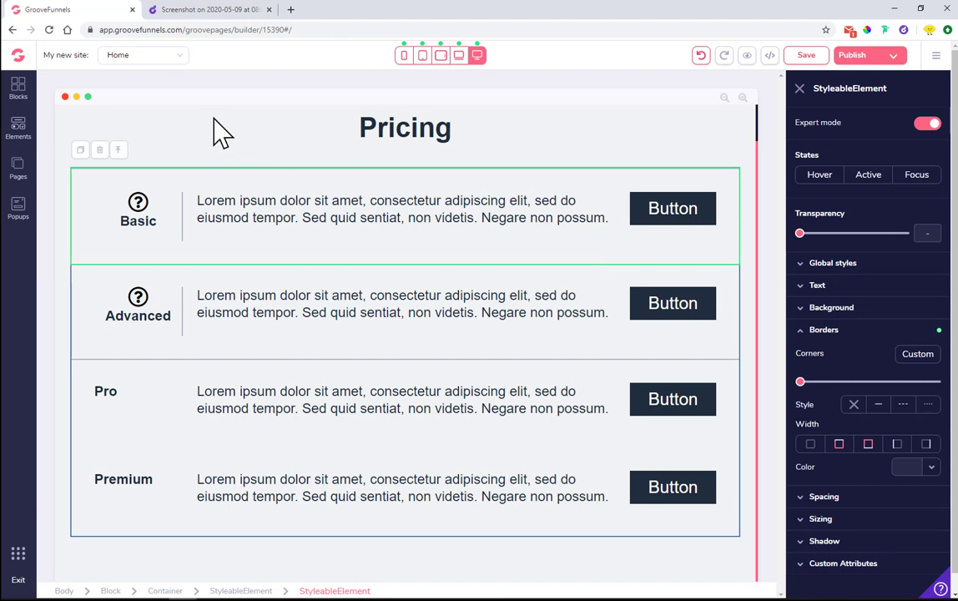
{"action": "left_click", "coordinate": [116, 250]}
{"action": "left_click", "coordinate": [233, 254]}
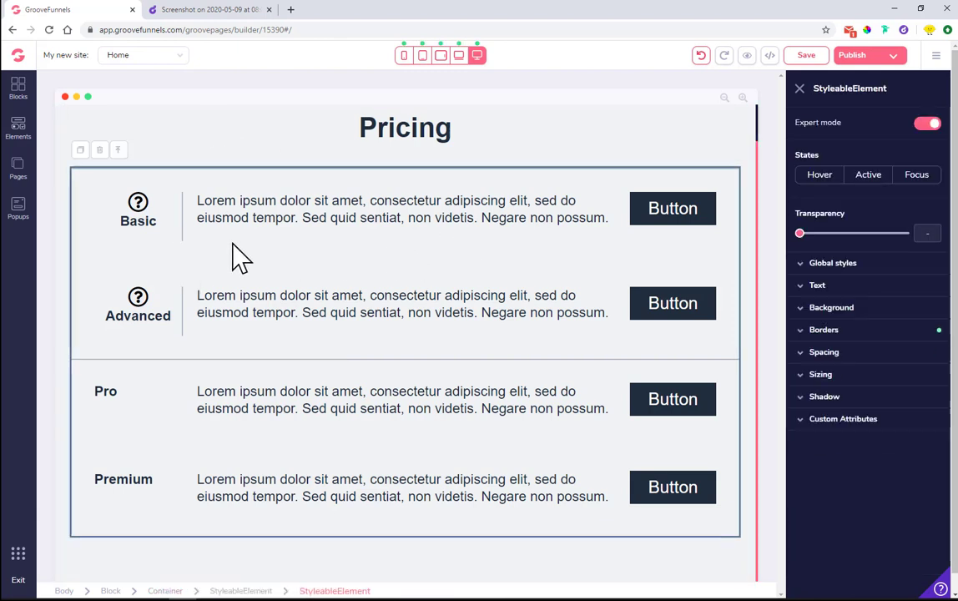
Select the outer pricing Container to save, compare with the Droplr reference, and return to the builder
{"action": "left_click", "coordinate": [876, 332]}
{"action": "left_click", "coordinate": [258, 167]}
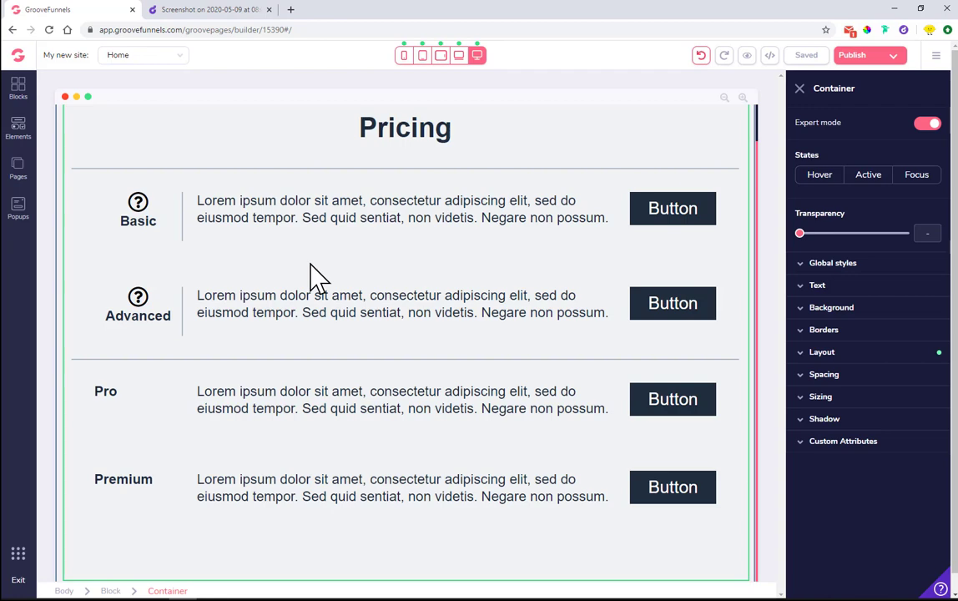
{"action": "left_click", "coordinate": [213, 10]}
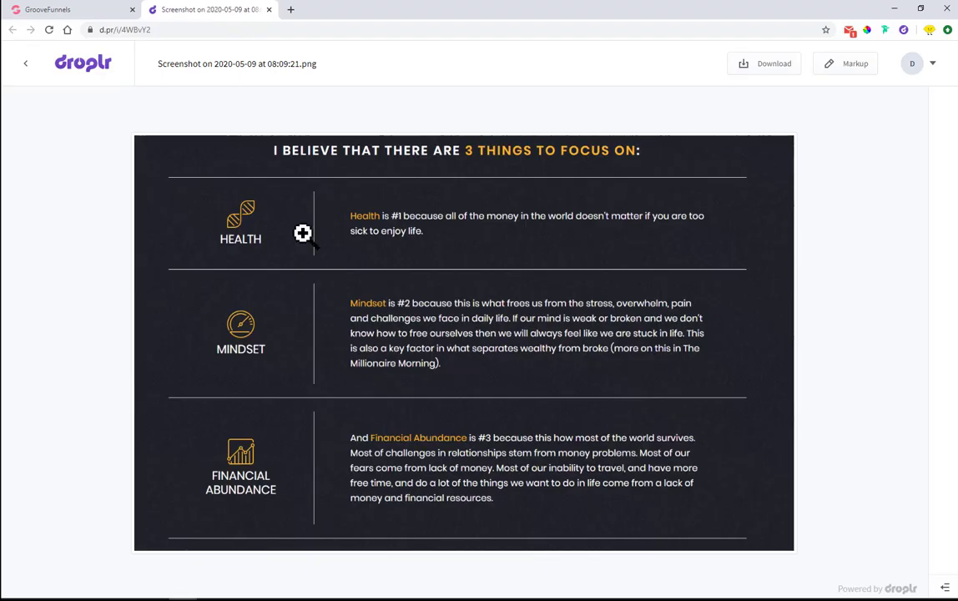
{"action": "left_click", "coordinate": [60, 10]}
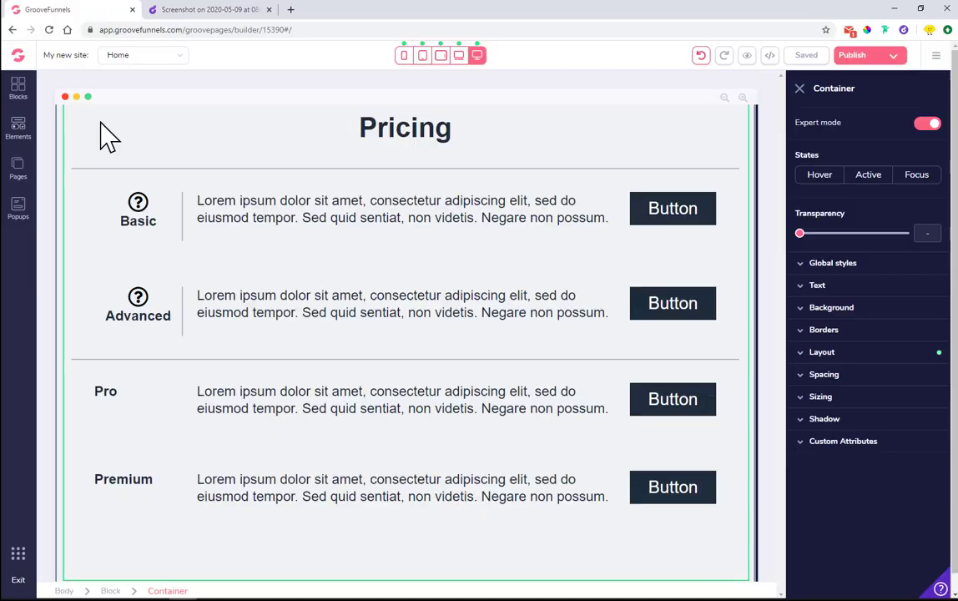